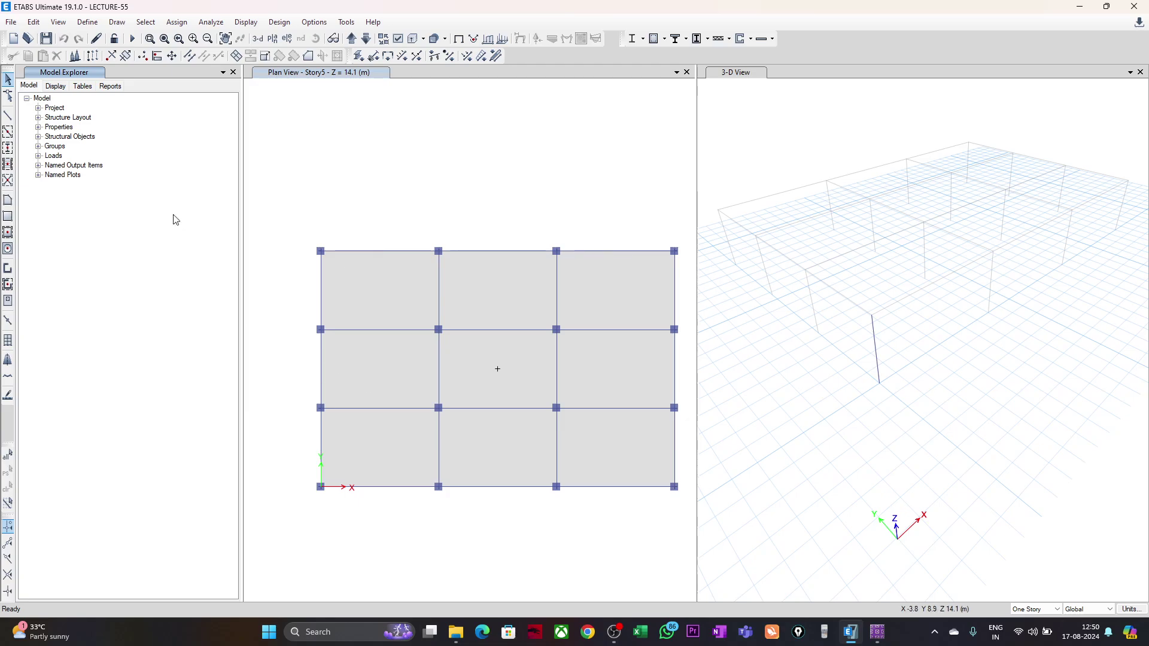
# Step: Open the load combination definitions and review the design types offered for default design combinations without adding any
pyautogui.click(88, 25)
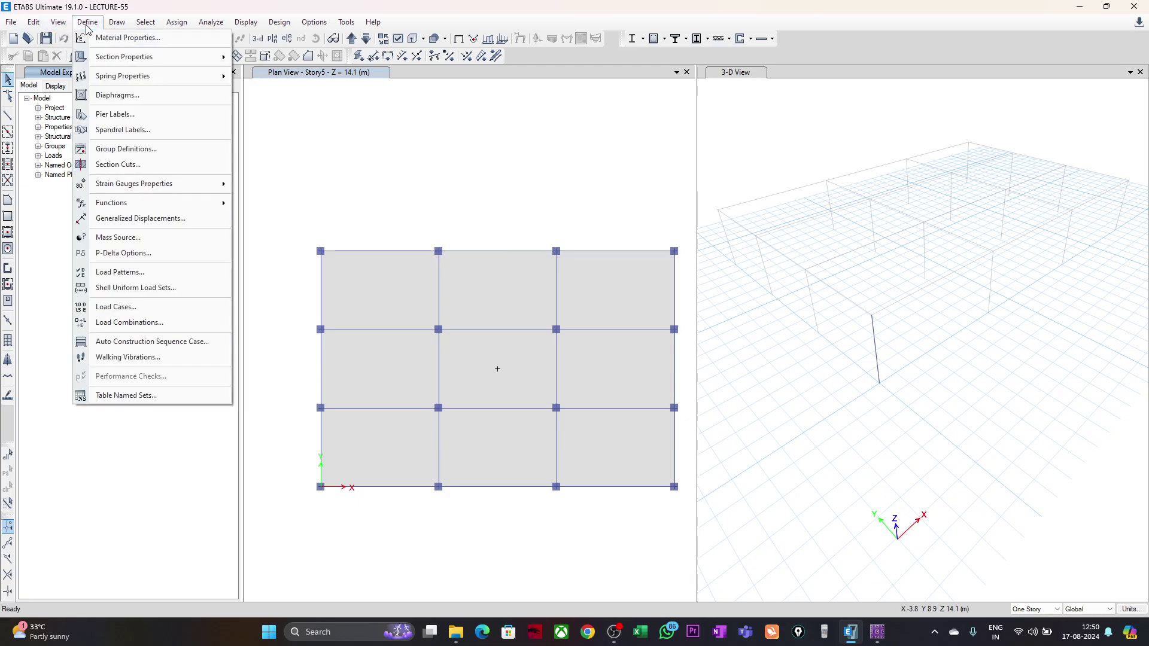
pyautogui.click(148, 323)
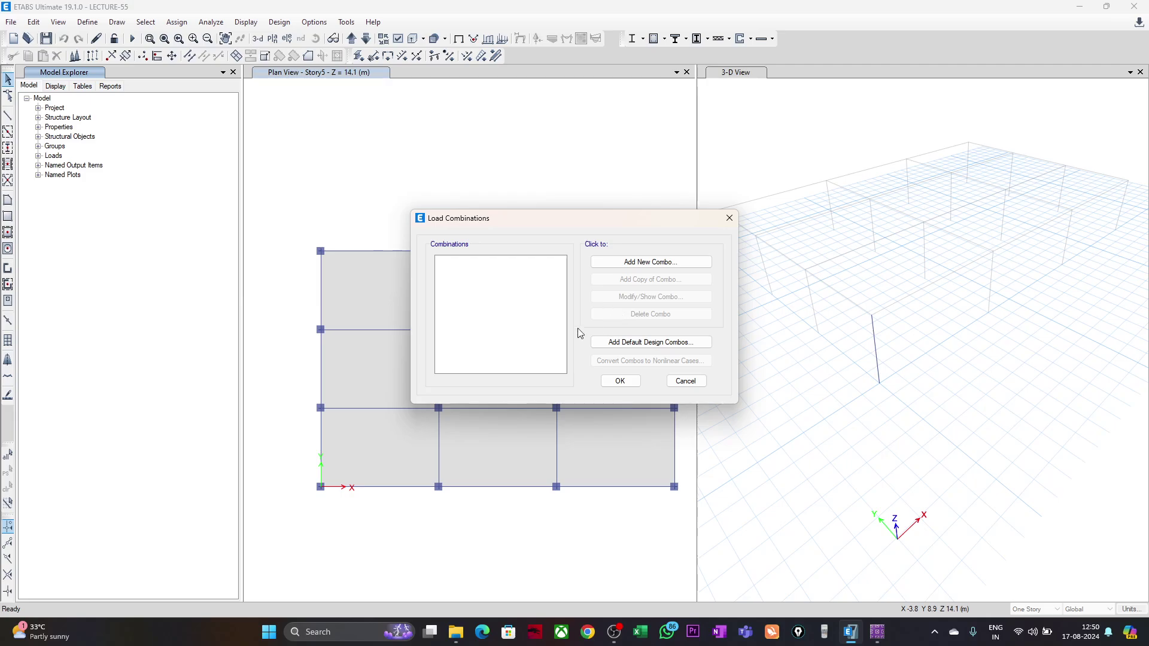
pyautogui.click(636, 344)
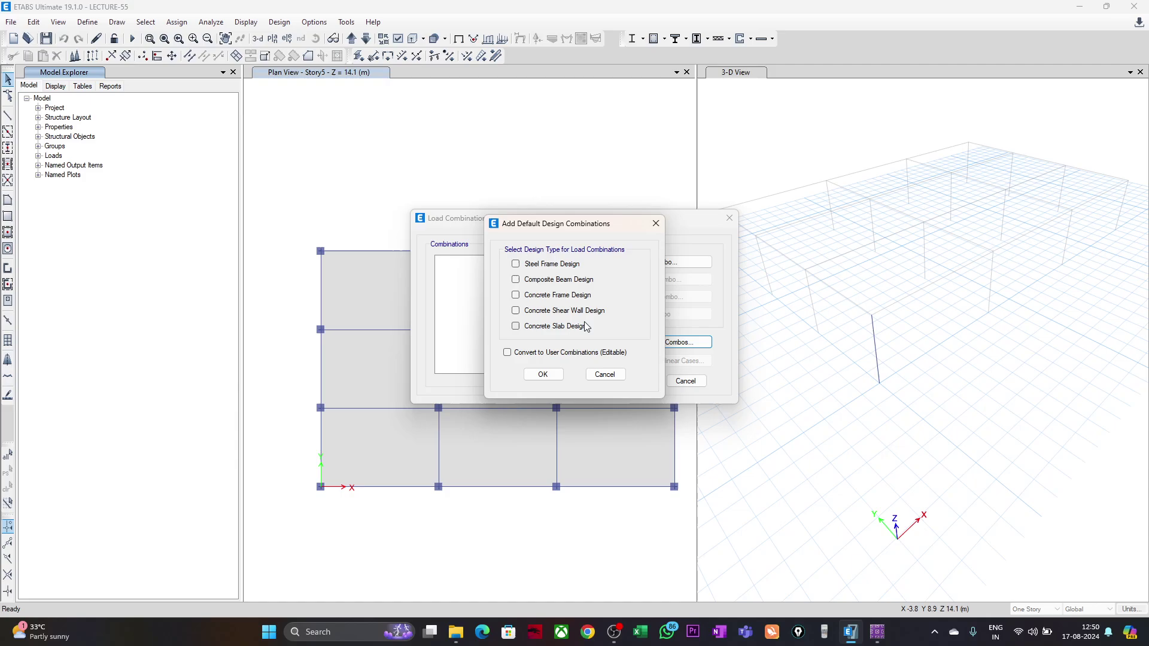
pyautogui.click(604, 375)
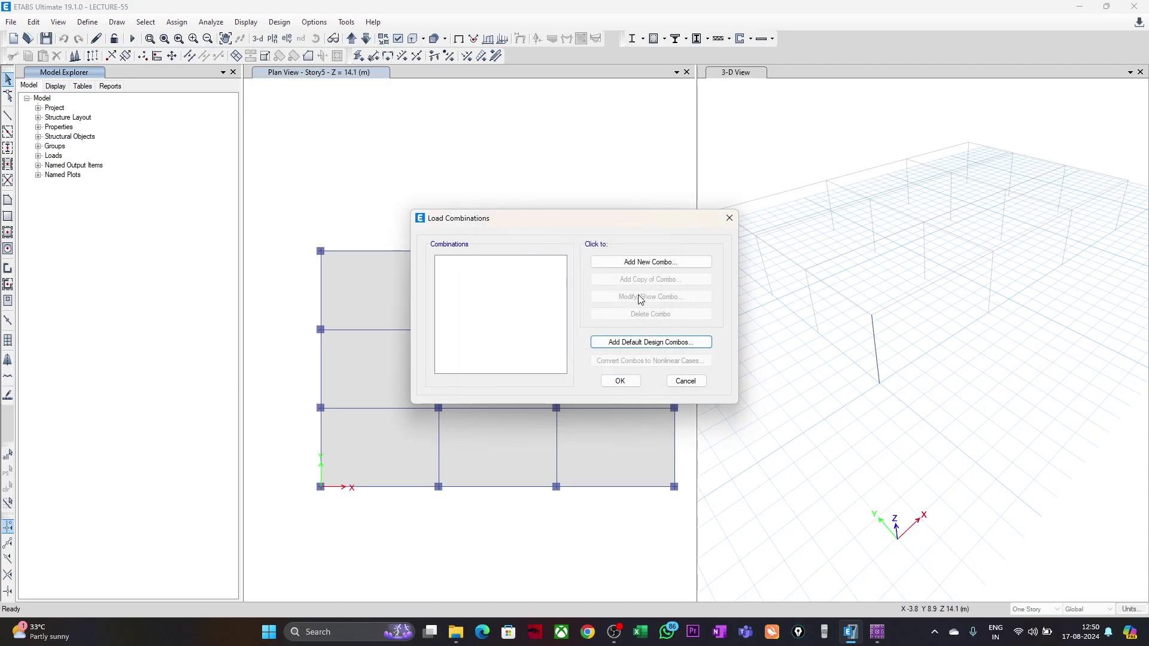
pyautogui.click(644, 263)
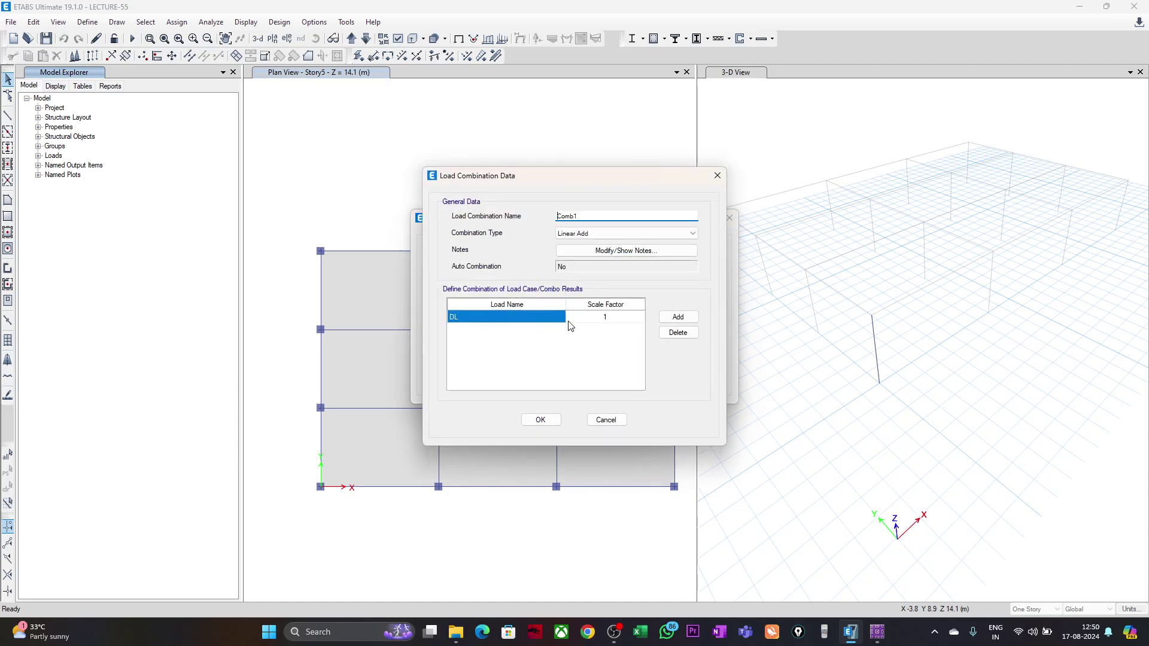
pyautogui.click(678, 317)
pyautogui.click(535, 326)
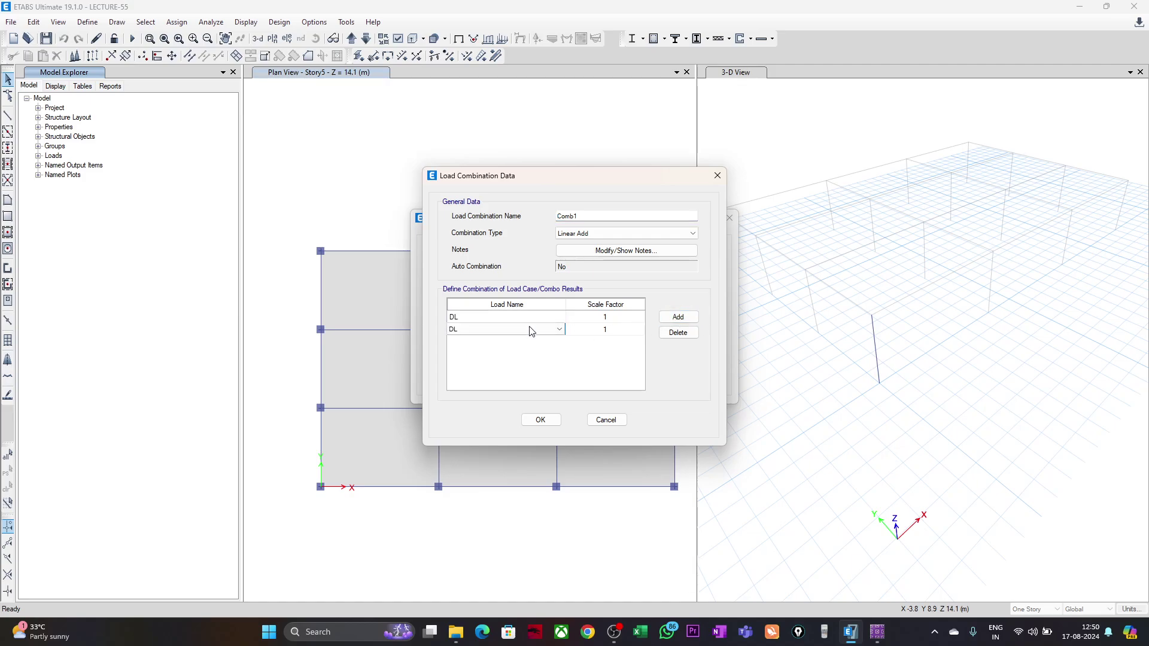
pyautogui.click(535, 329)
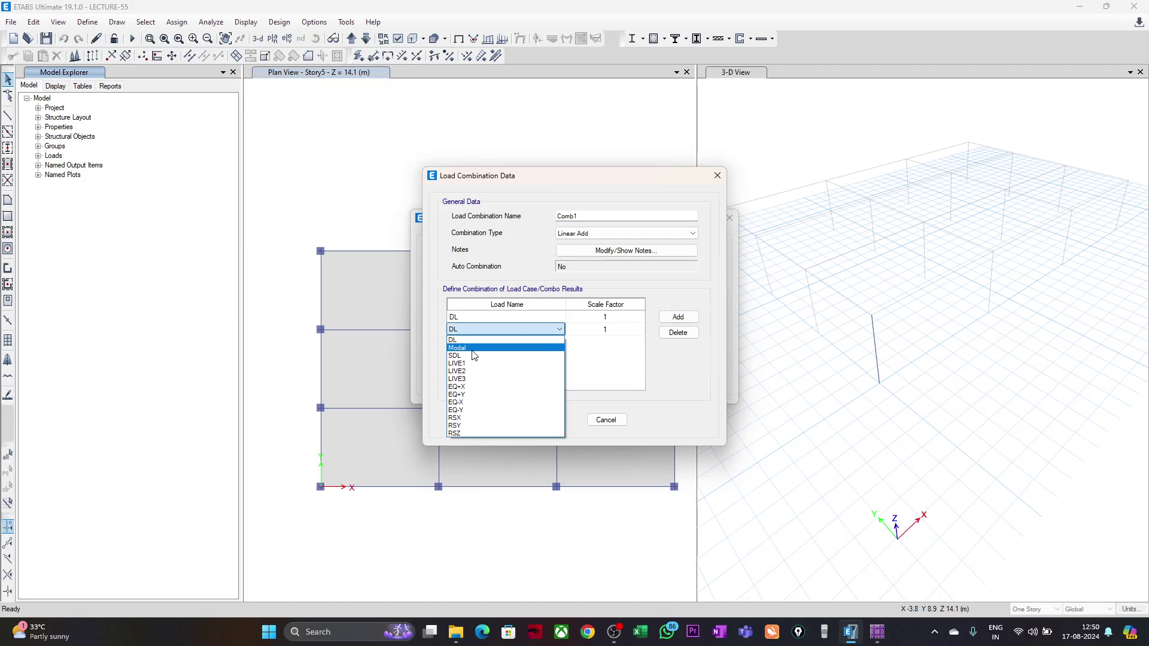
pyautogui.click(610, 421)
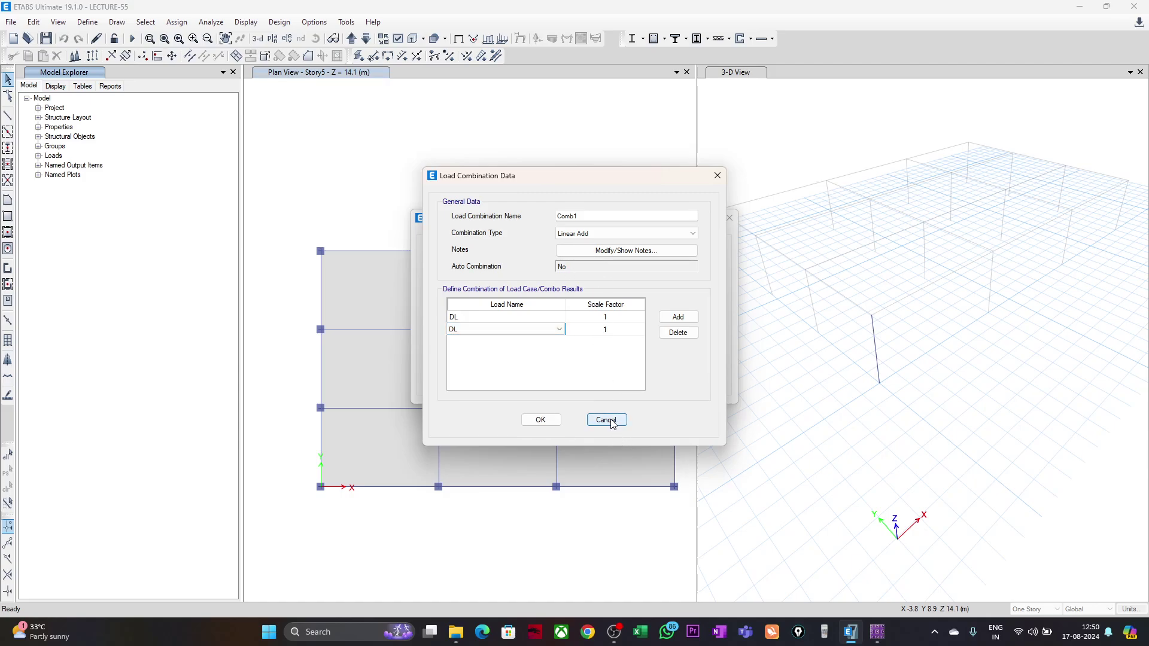
pyautogui.click(606, 421)
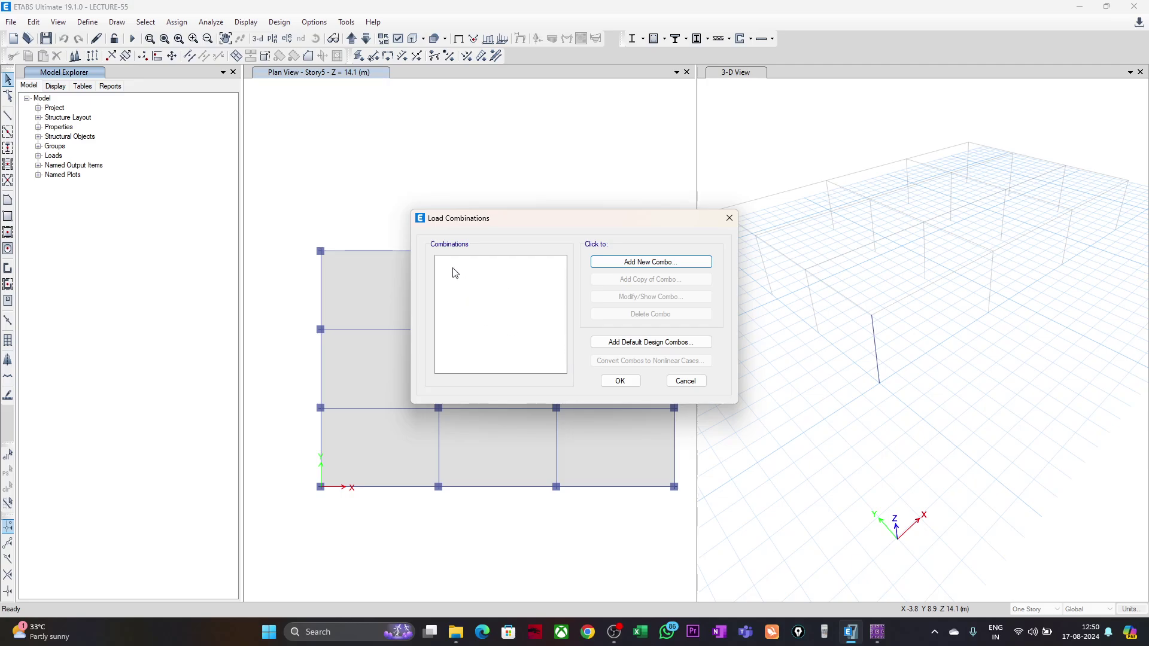
pyautogui.click(730, 218)
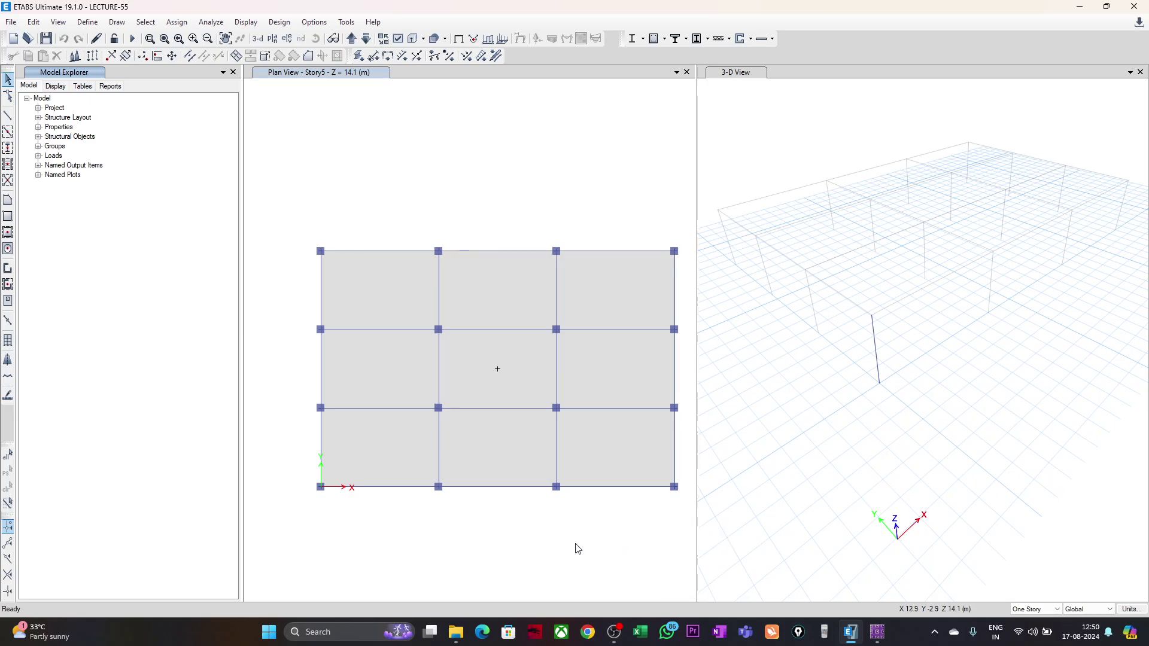
# Step: Switch to File Explorer, check the file properties of LoadCombinationGenerator_ETABS.xlsm and open the workbook in Excel
pyautogui.moveTo(458, 636)
pyautogui.click(459, 576)
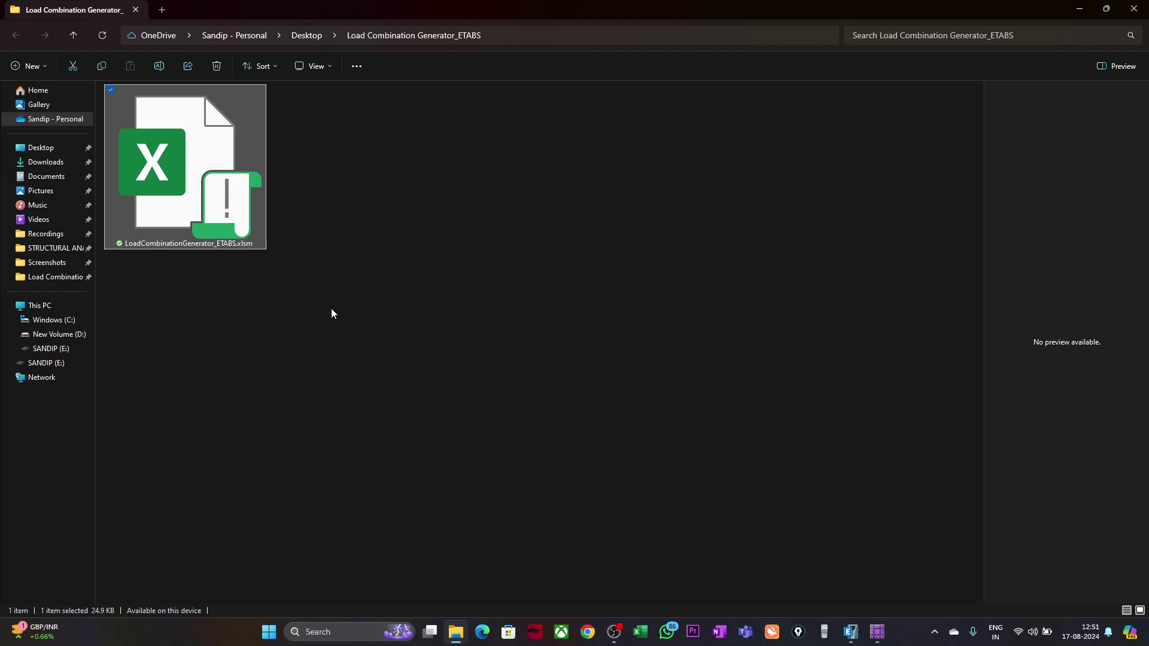
pyautogui.rightClick(188, 193)
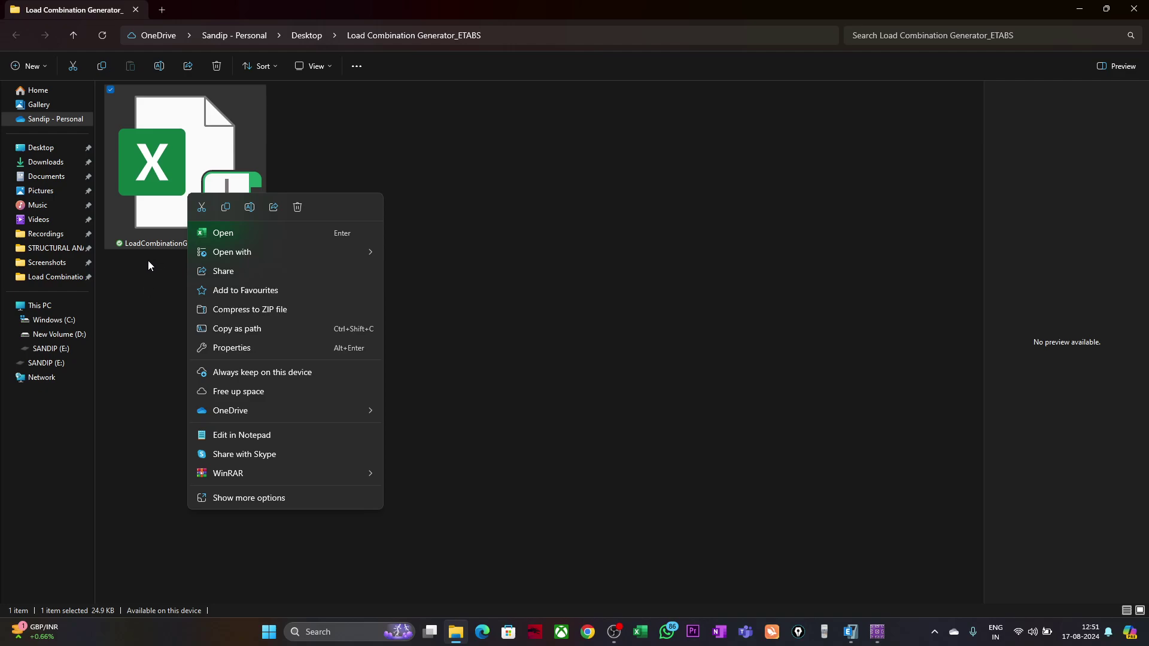
pyautogui.click(227, 352)
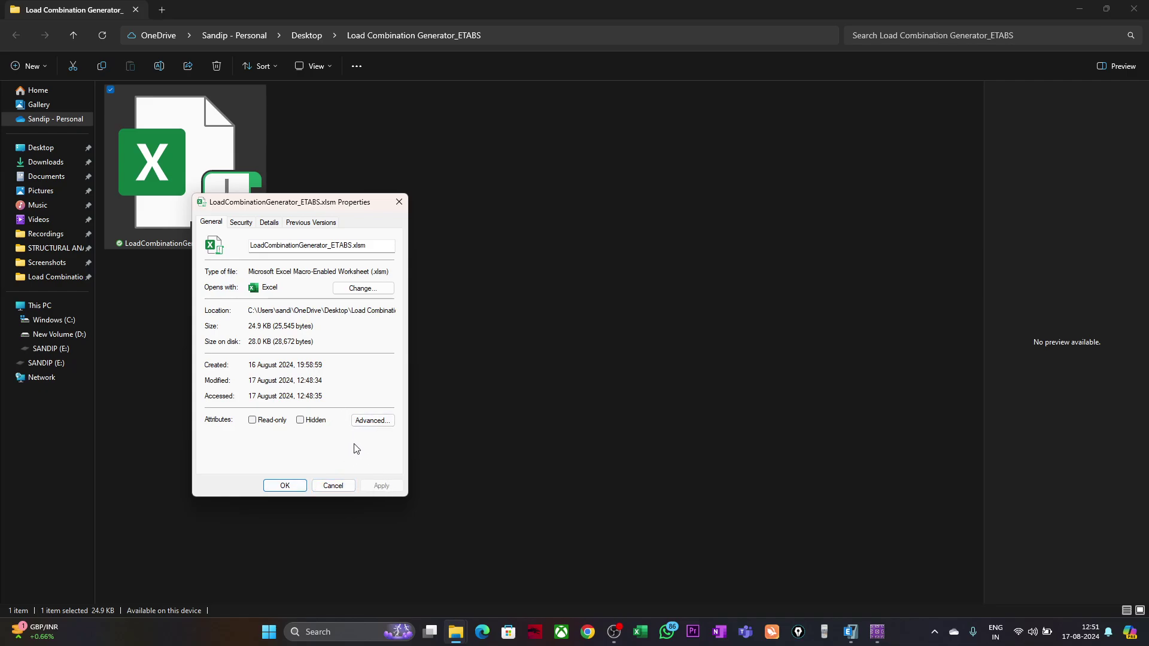
pyautogui.click(349, 486)
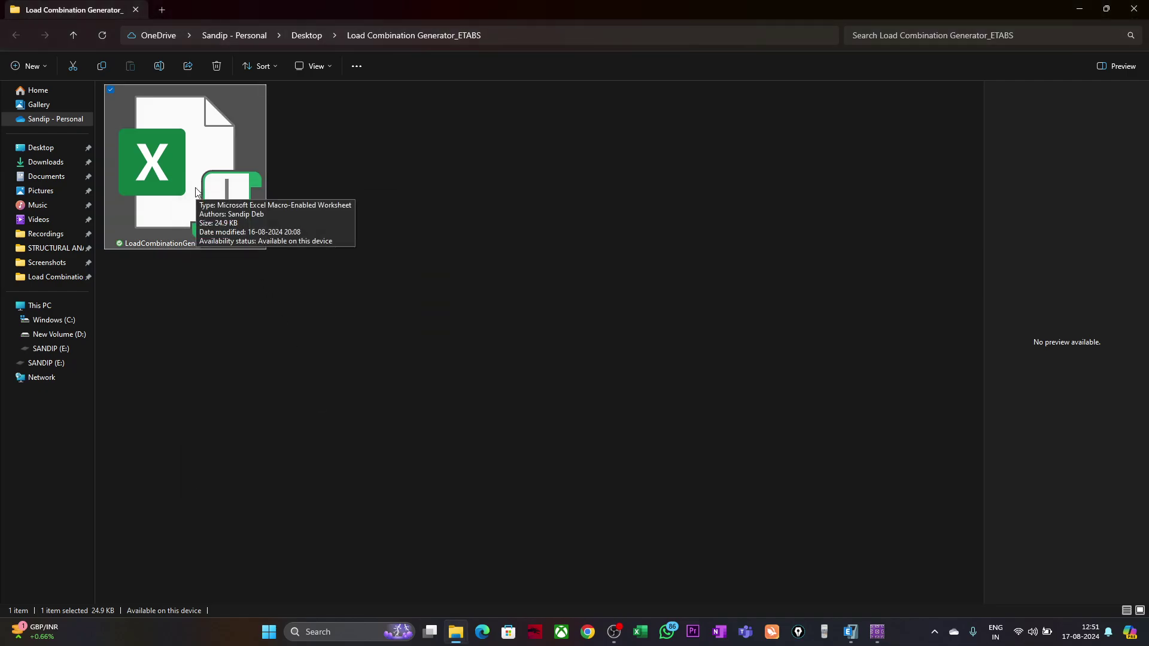
pyautogui.doubleClick(197, 192)
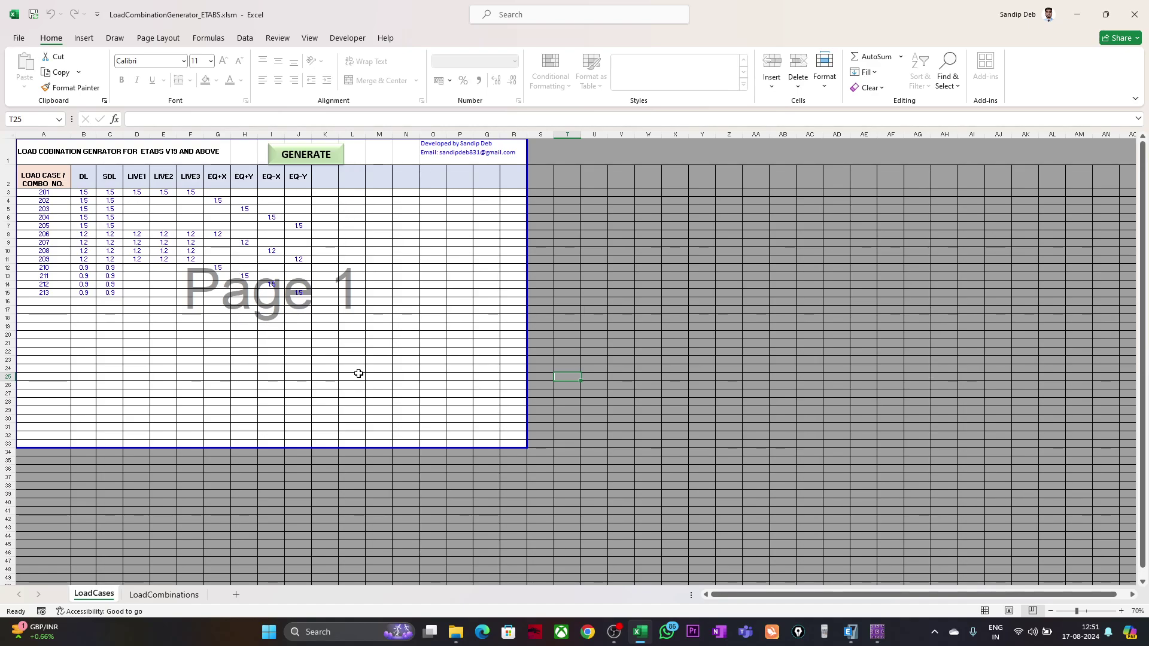
# Step: Look over the LoadCombinations sheet and the load case header row on the LoadCases sheet
pyautogui.click(159, 595)
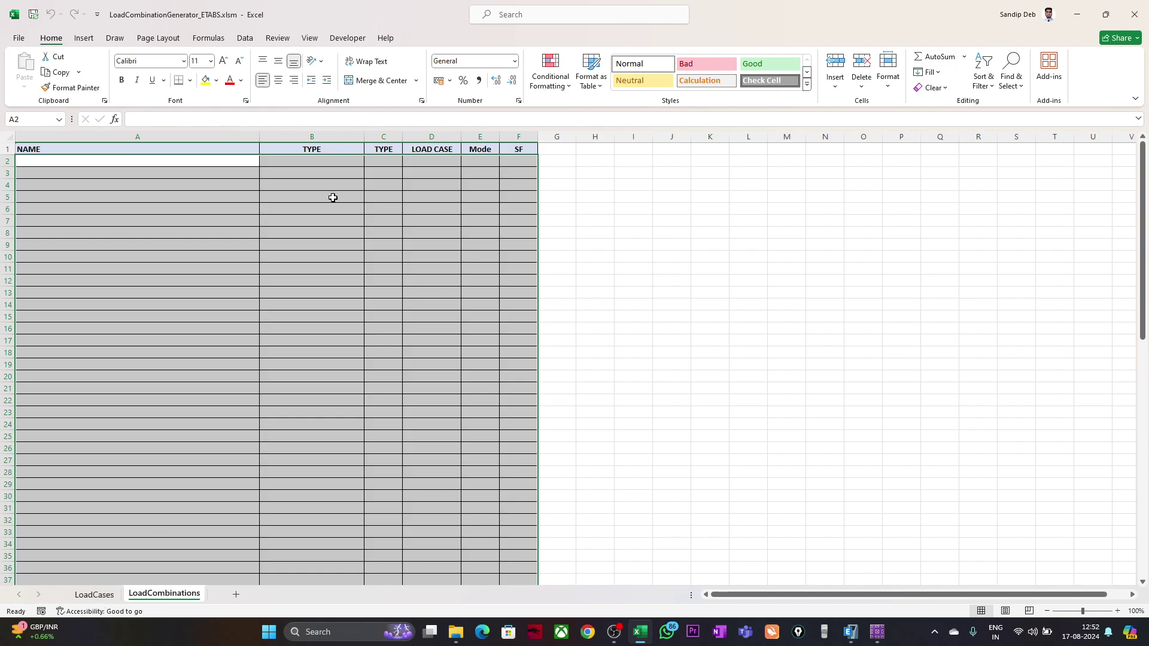
pyautogui.click(94, 595)
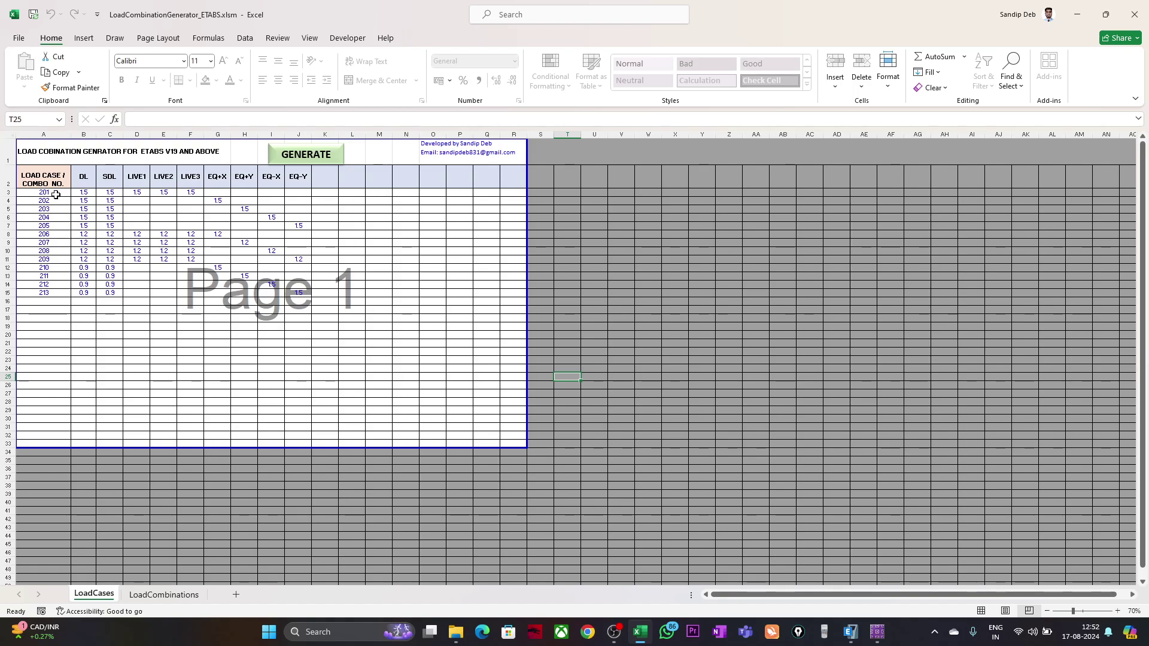
pyautogui.moveTo(83, 177); pyautogui.dragTo(527, 178)
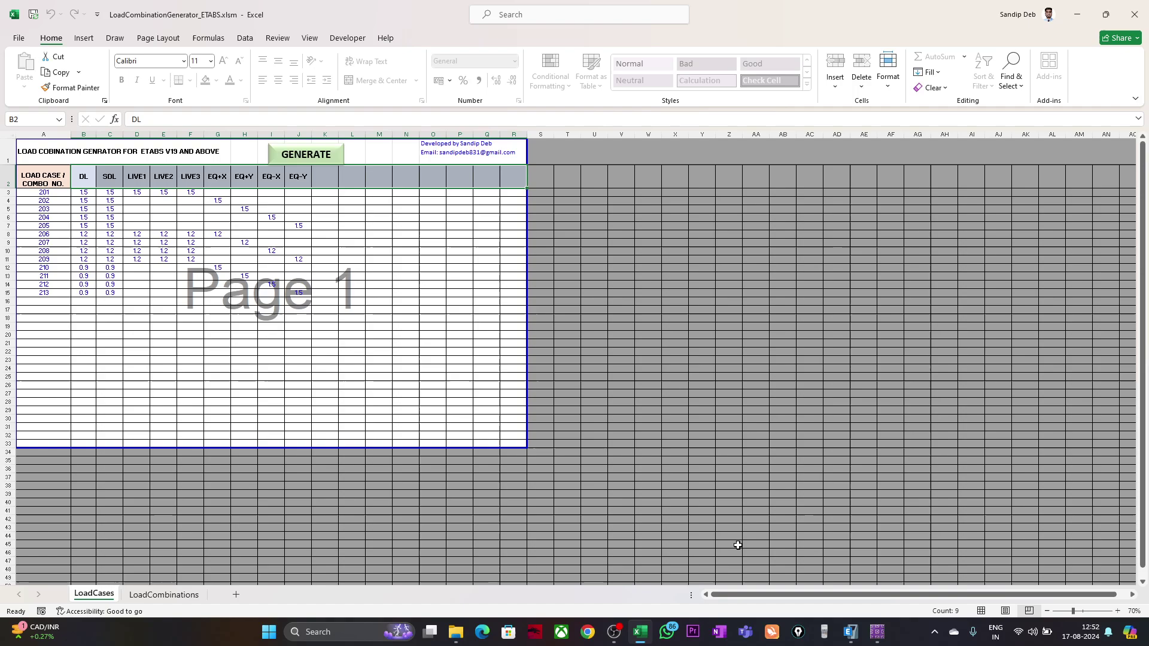
# Step: Switch to ETABS and review the model's defined load cases from SDL through EQ-Y, leaving them as they are
pyautogui.click(850, 634)
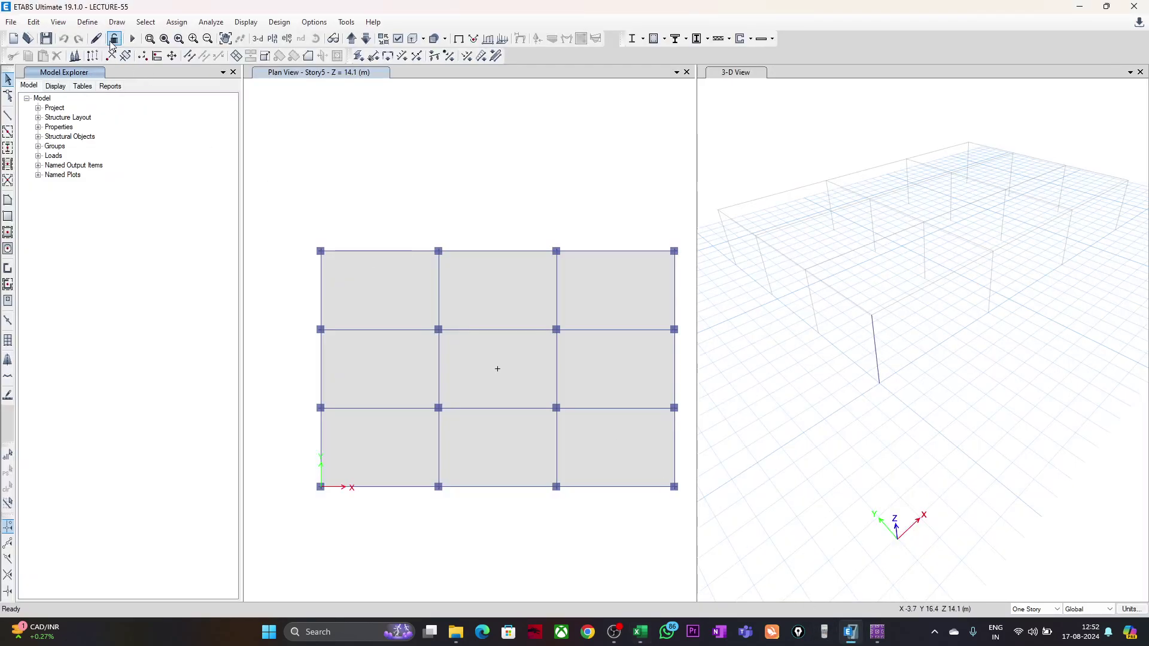
pyautogui.click(87, 22)
pyautogui.click(136, 307)
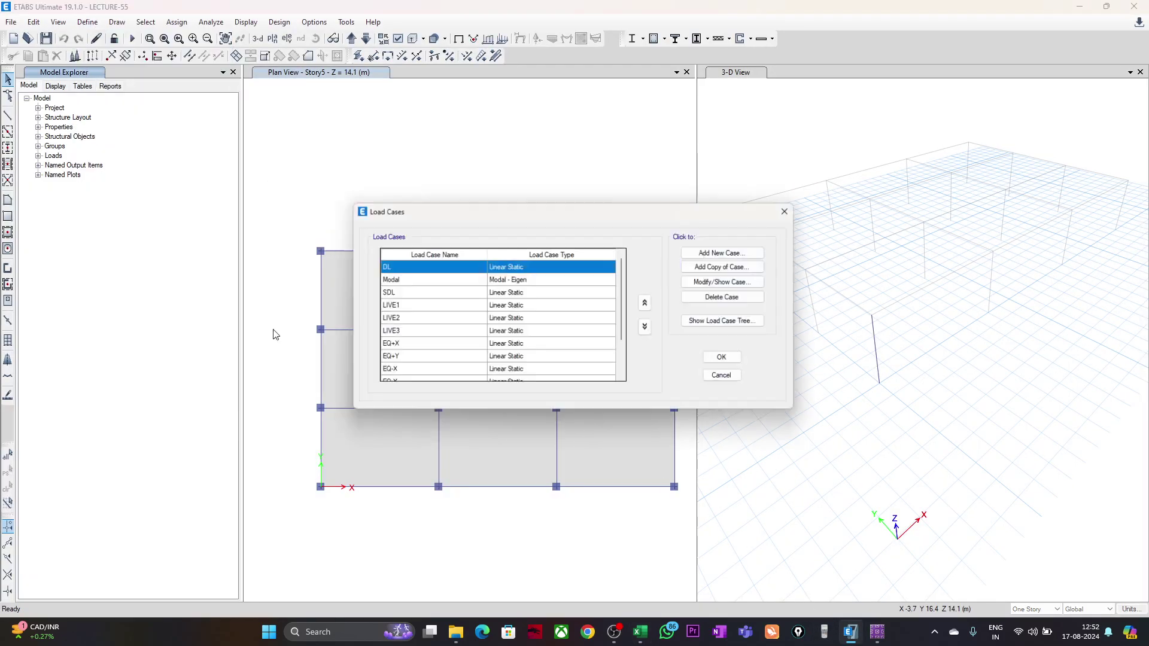
pyautogui.click(392, 293)
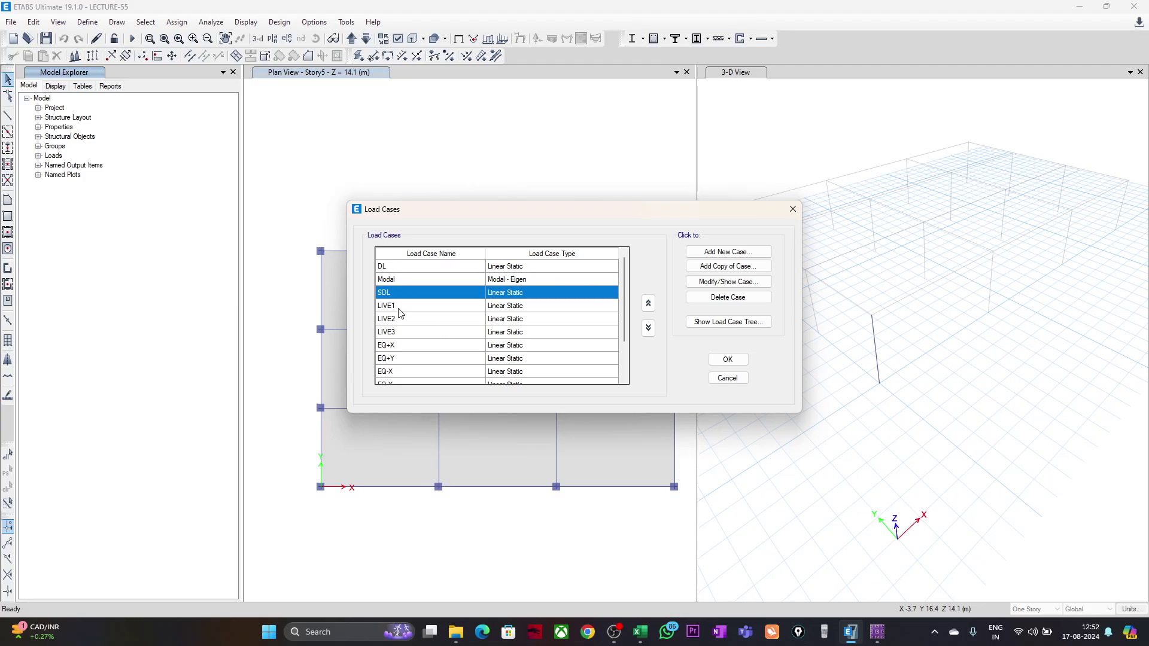
pyautogui.click(399, 306)
pyautogui.click(400, 319)
pyautogui.click(399, 334)
pyautogui.click(396, 347)
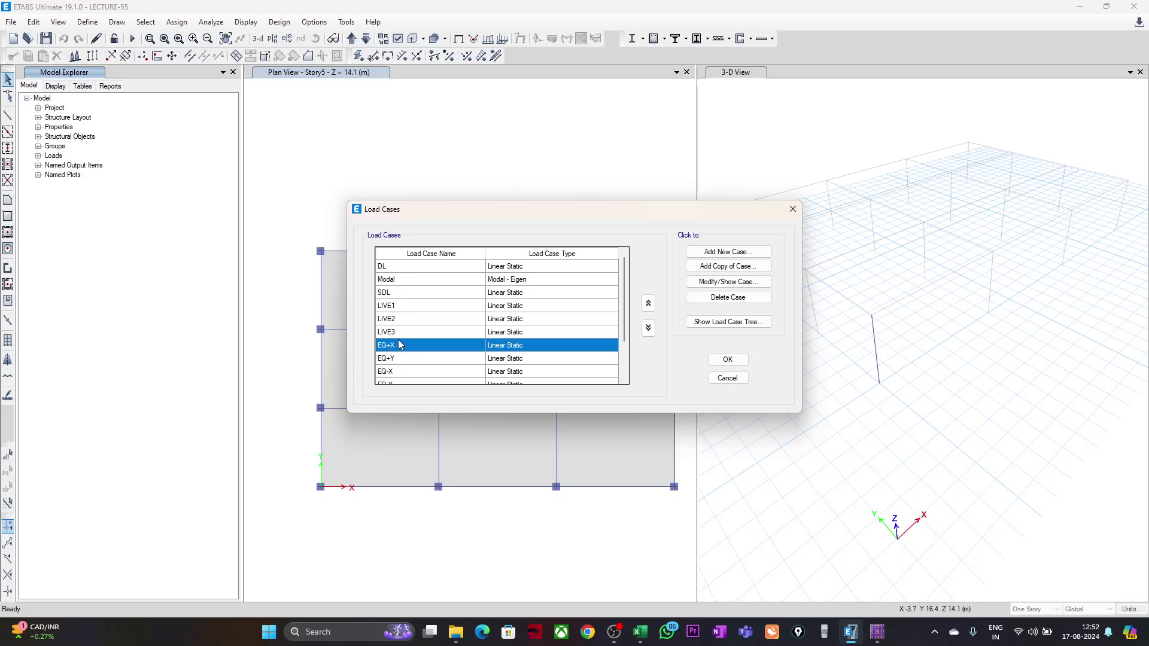
pyautogui.scroll(-2, 398, 335)
pyautogui.click(400, 306)
pyautogui.click(398, 320)
pyautogui.click(399, 332)
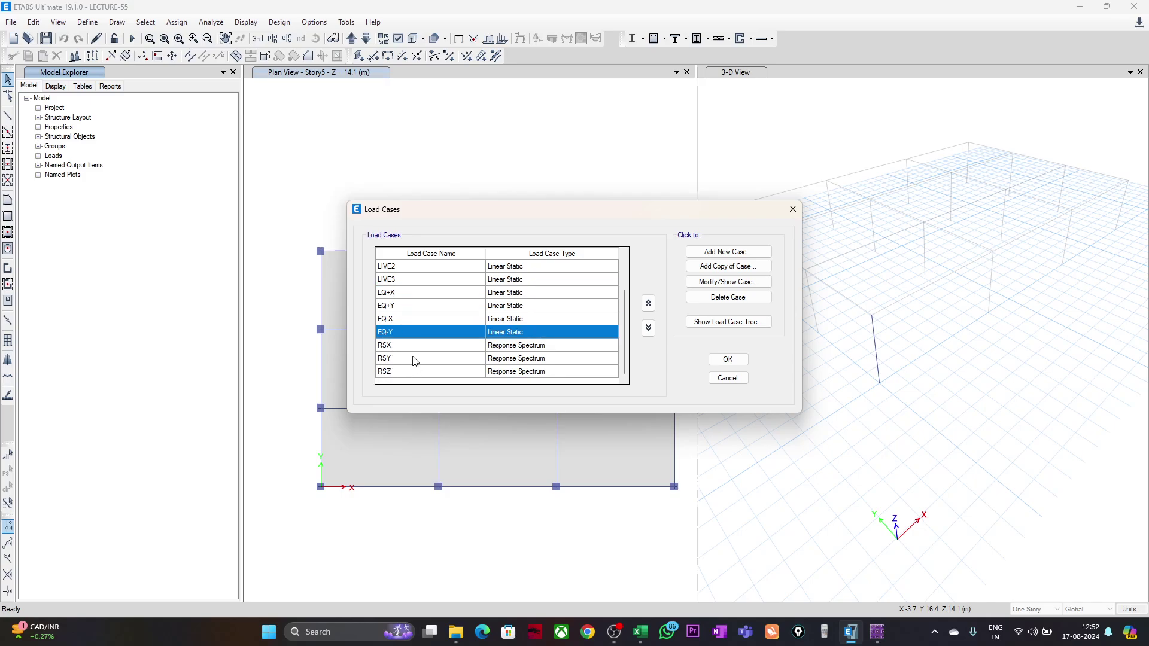
pyautogui.scroll(2, 412, 346)
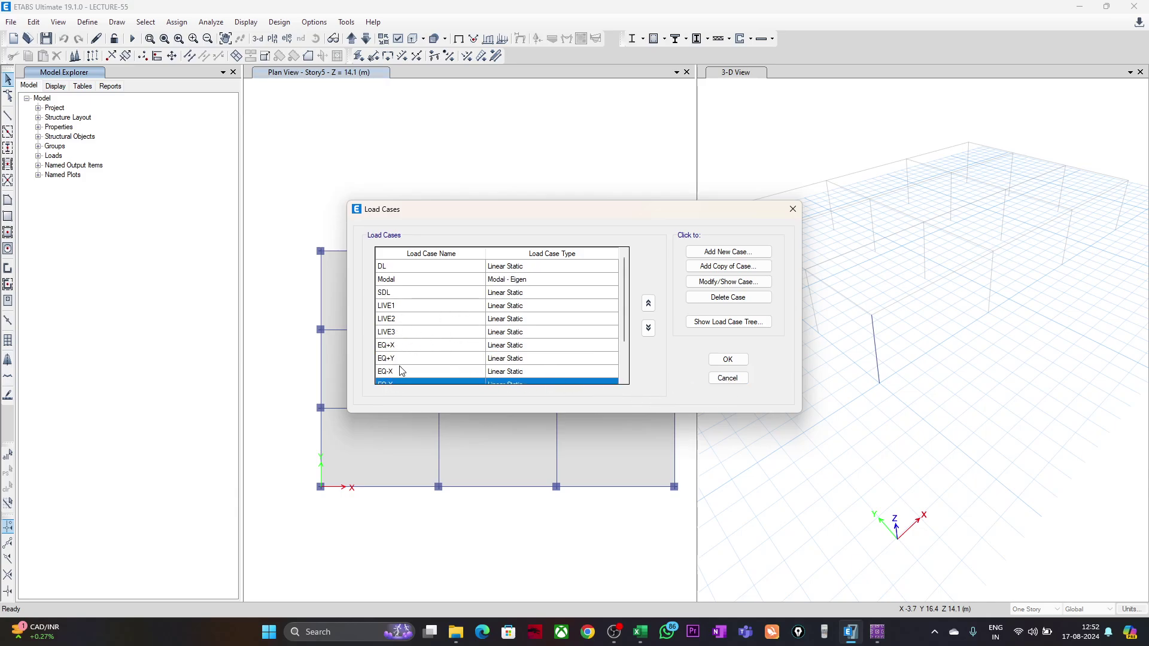
pyautogui.click(728, 378)
# Step: Switch back to the Excel workbook and examine the load case headers DL to EQ-Y and the combination numbers 201 to 213
pyautogui.click(640, 632)
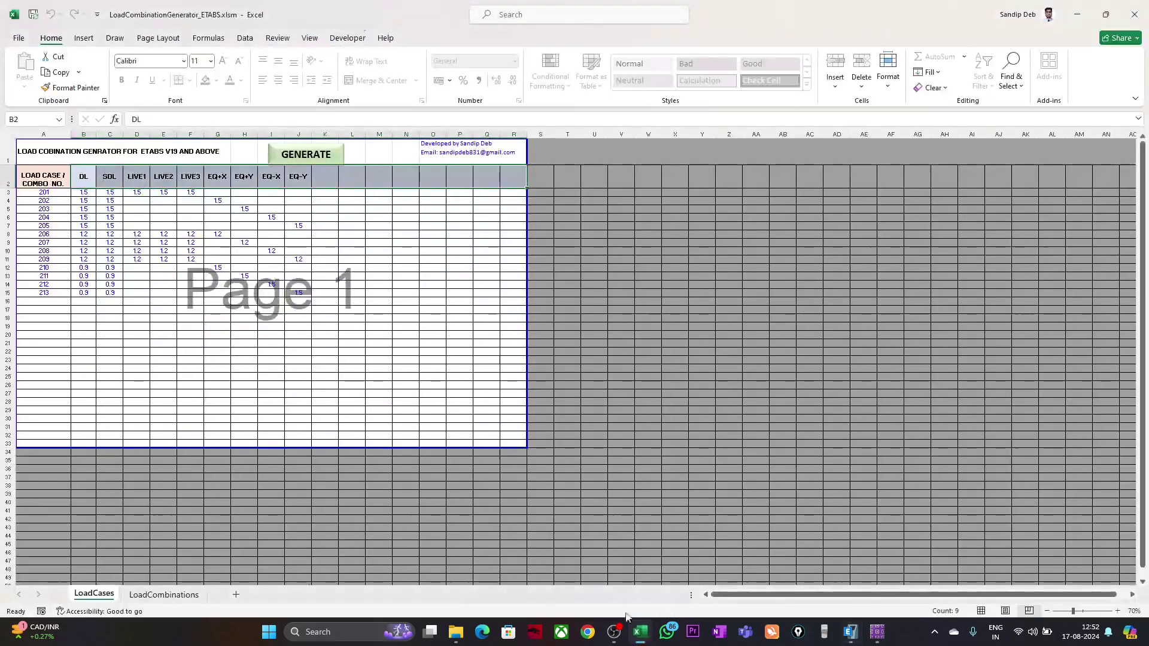
pyautogui.moveTo(84, 185); pyautogui.dragTo(305, 187)
pyautogui.click(190, 250)
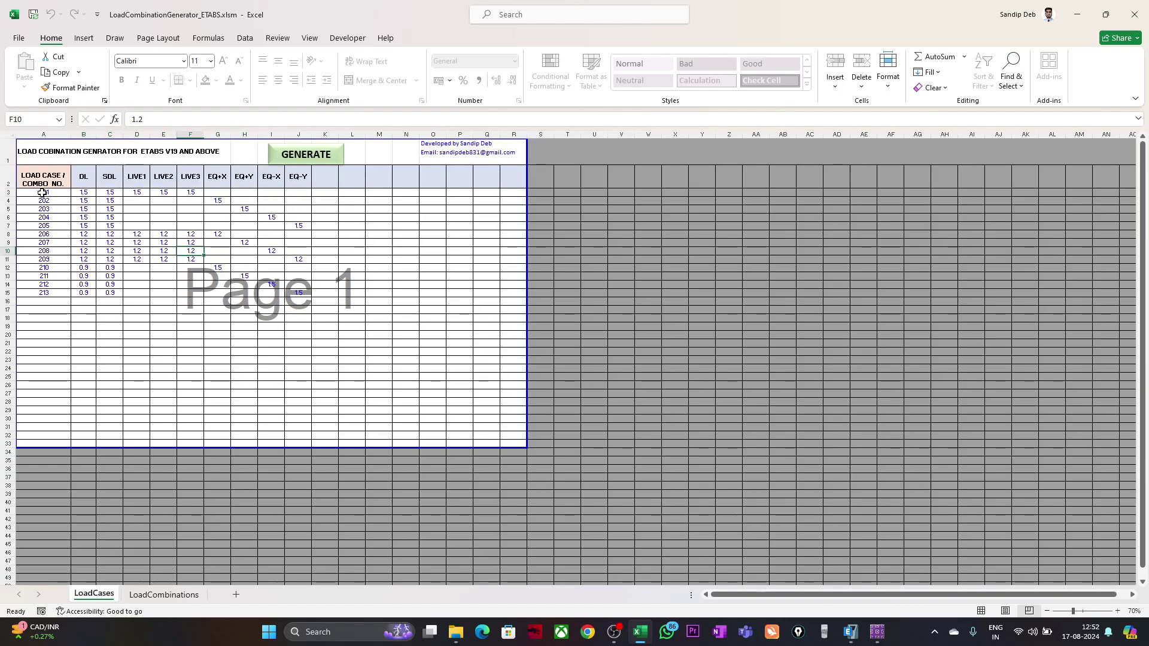
pyautogui.moveTo(42, 192); pyautogui.dragTo(39, 292)
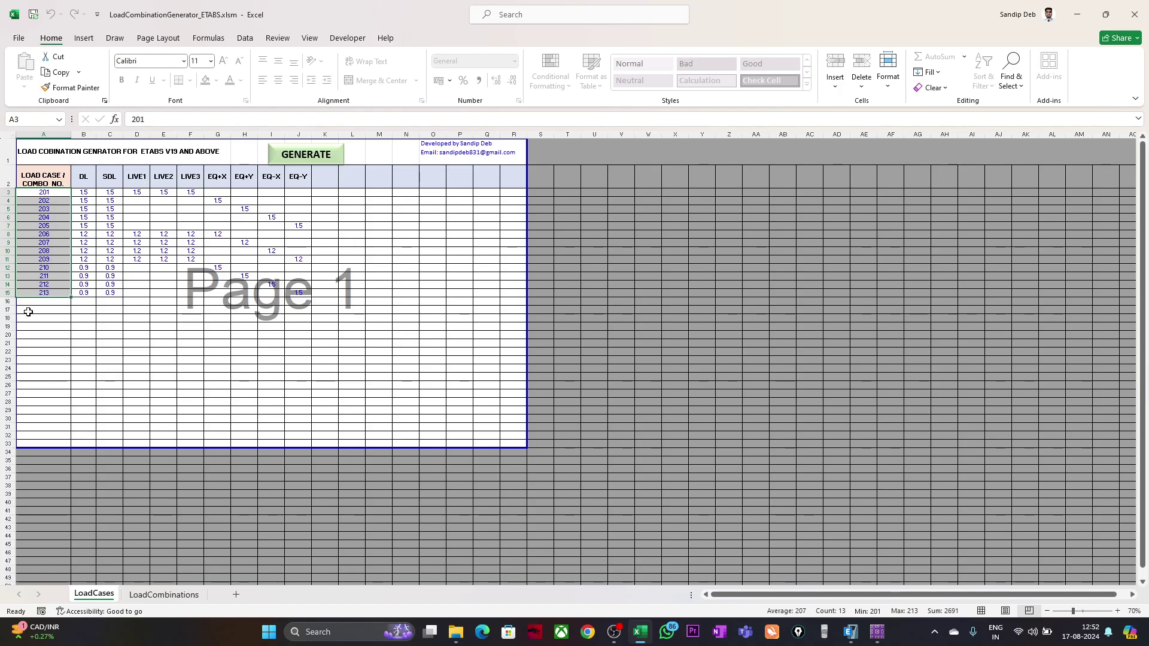
pyautogui.moveTo(45, 191); pyautogui.dragTo(46, 293)
pyautogui.moveTo(87, 178); pyautogui.dragTo(288, 179)
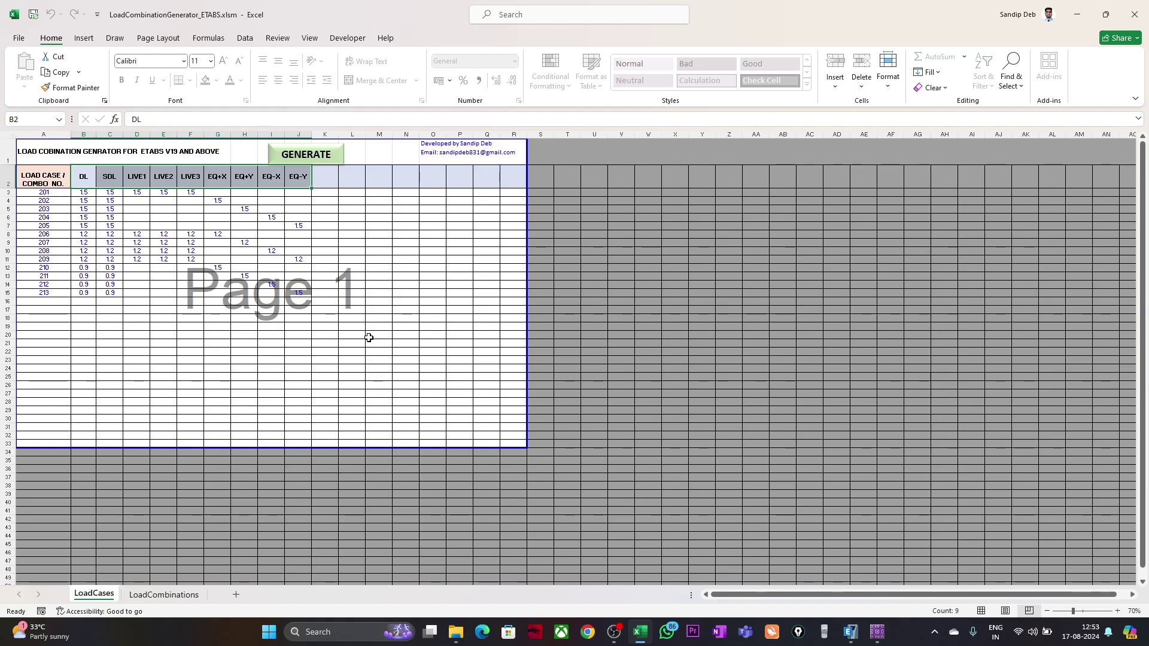
pyautogui.moveTo(52, 196); pyautogui.dragTo(45, 294)
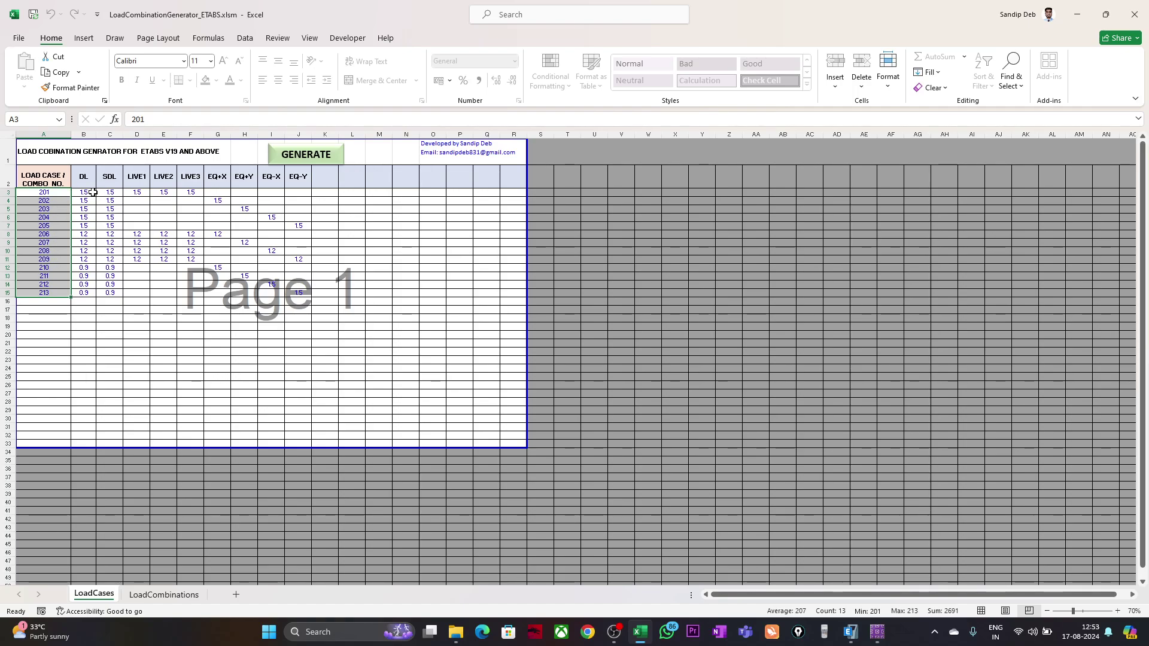
# Step: Examine the row of combination 201, comparing its DL, SDL and live load factors with its earthquake load cells
pyautogui.moveTo(93, 193); pyautogui.dragTo(163, 193)
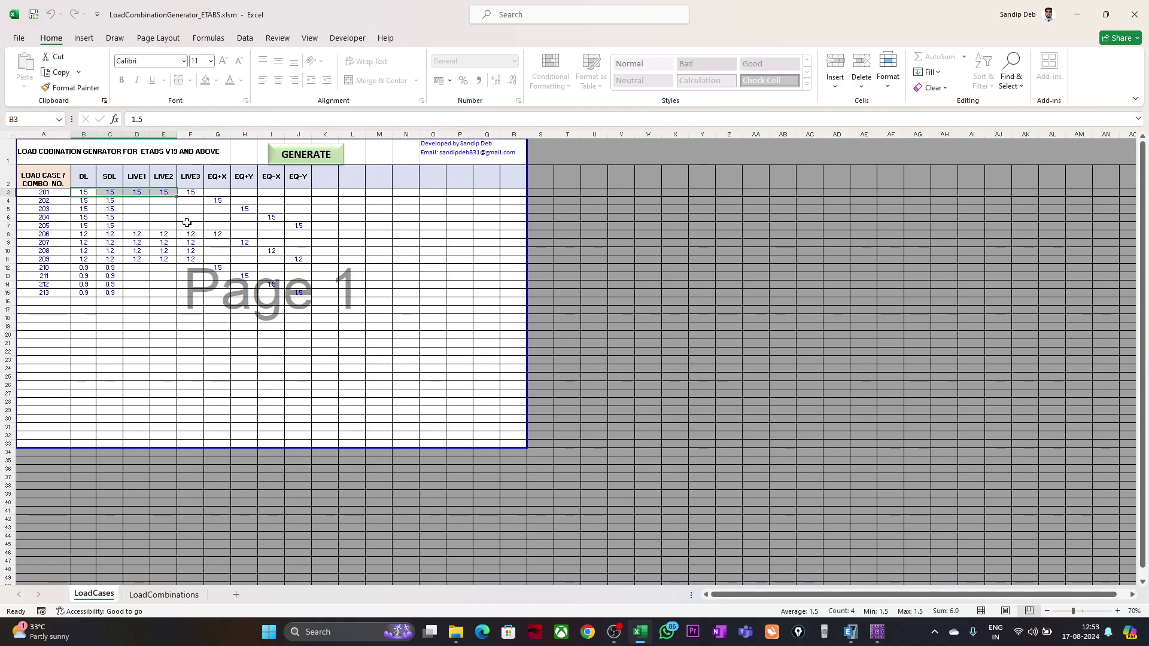
pyautogui.click(54, 195)
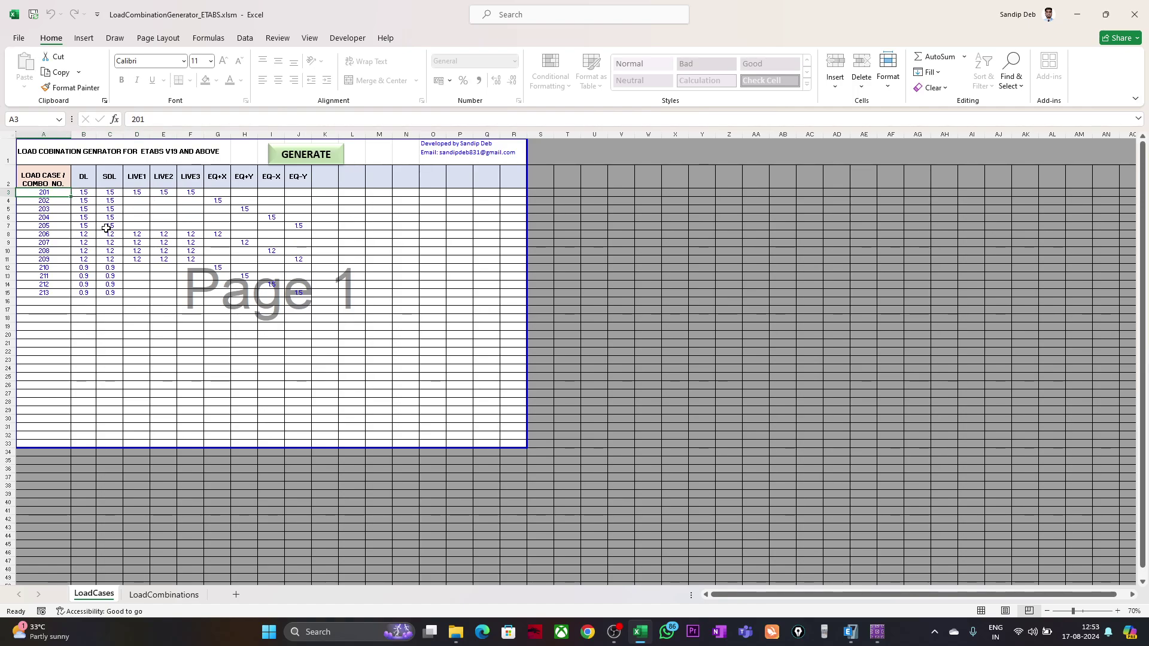
pyautogui.click(85, 182)
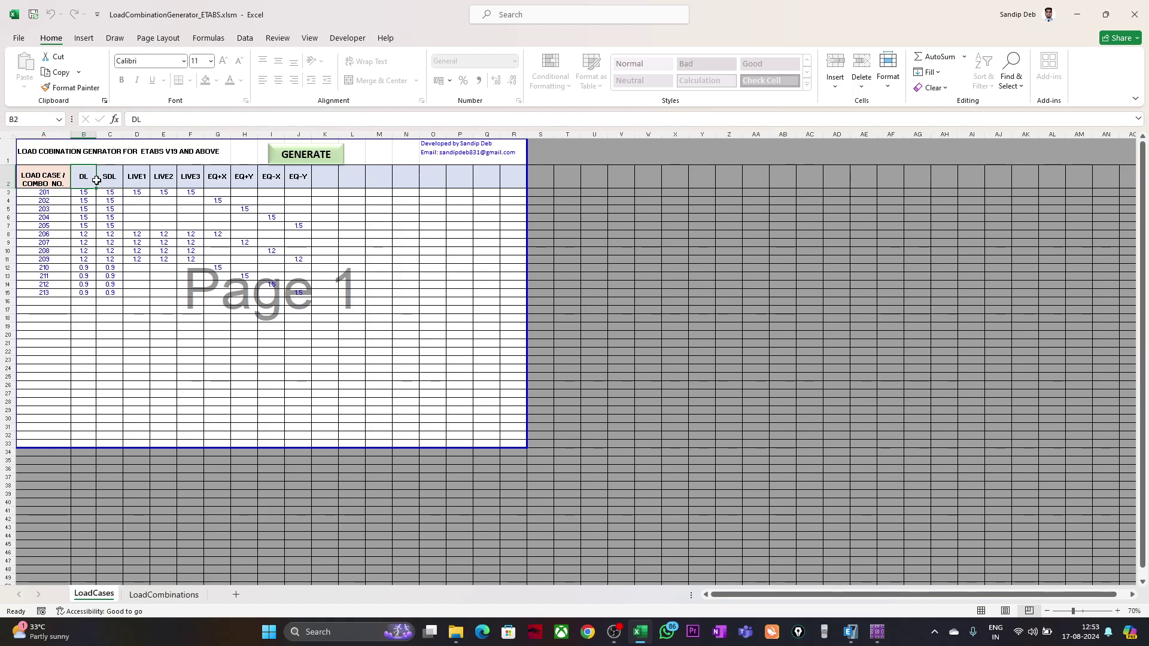
pyautogui.moveTo(87, 181); pyautogui.dragTo(187, 179)
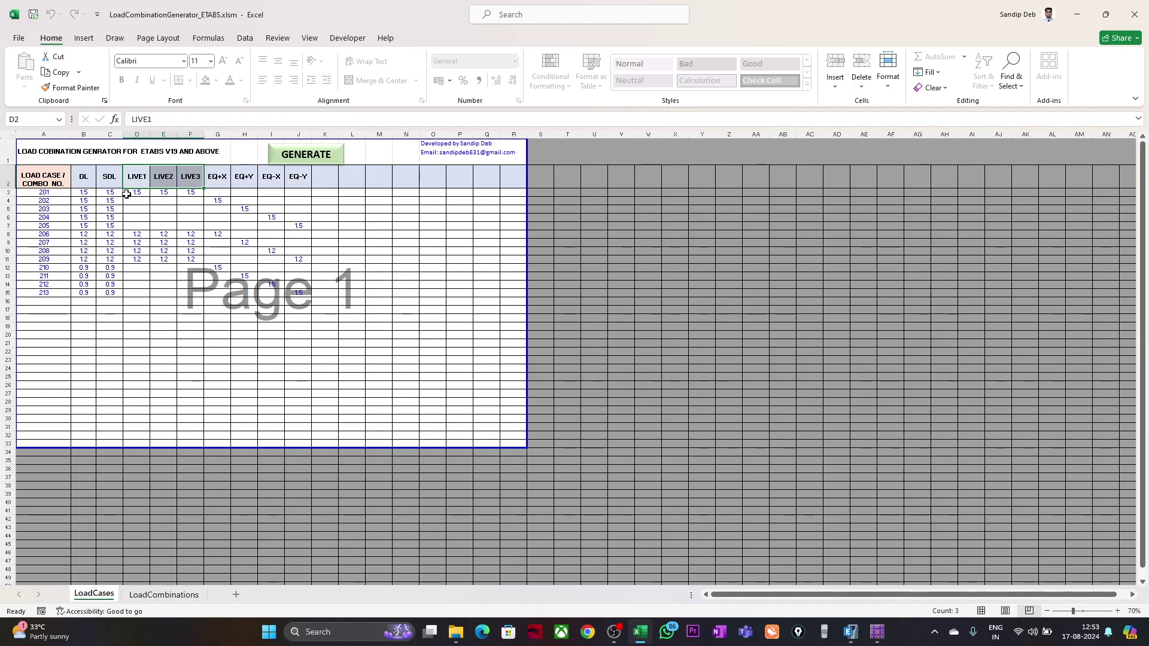
pyautogui.moveTo(85, 193); pyautogui.dragTo(186, 192)
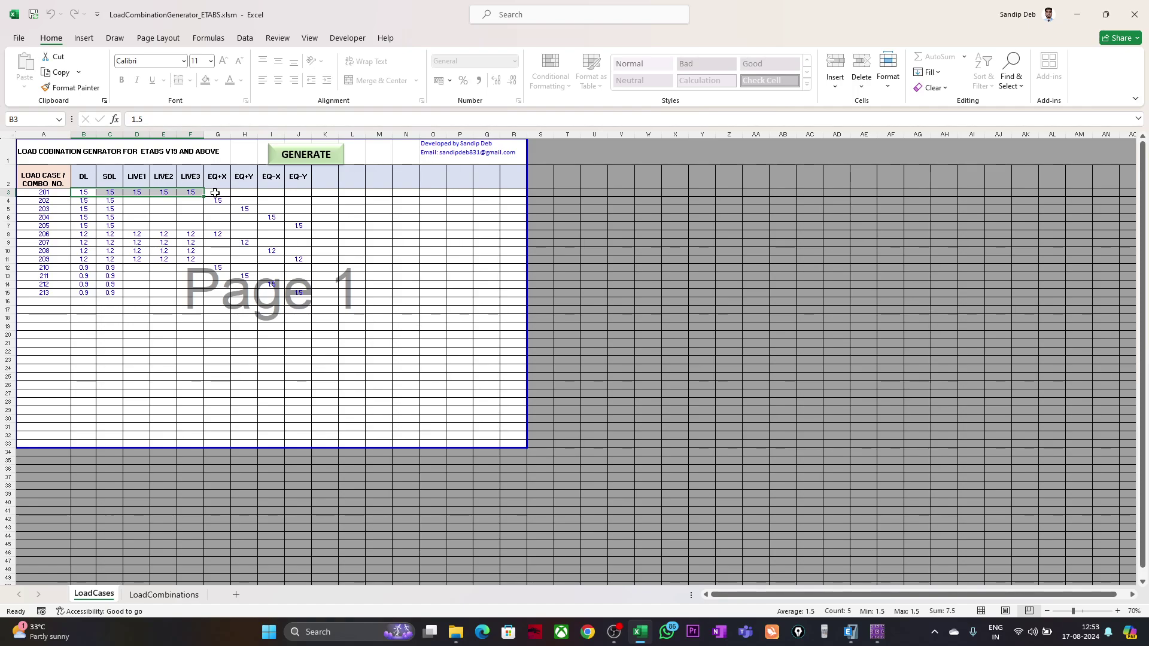
pyautogui.moveTo(214, 193); pyautogui.dragTo(300, 193)
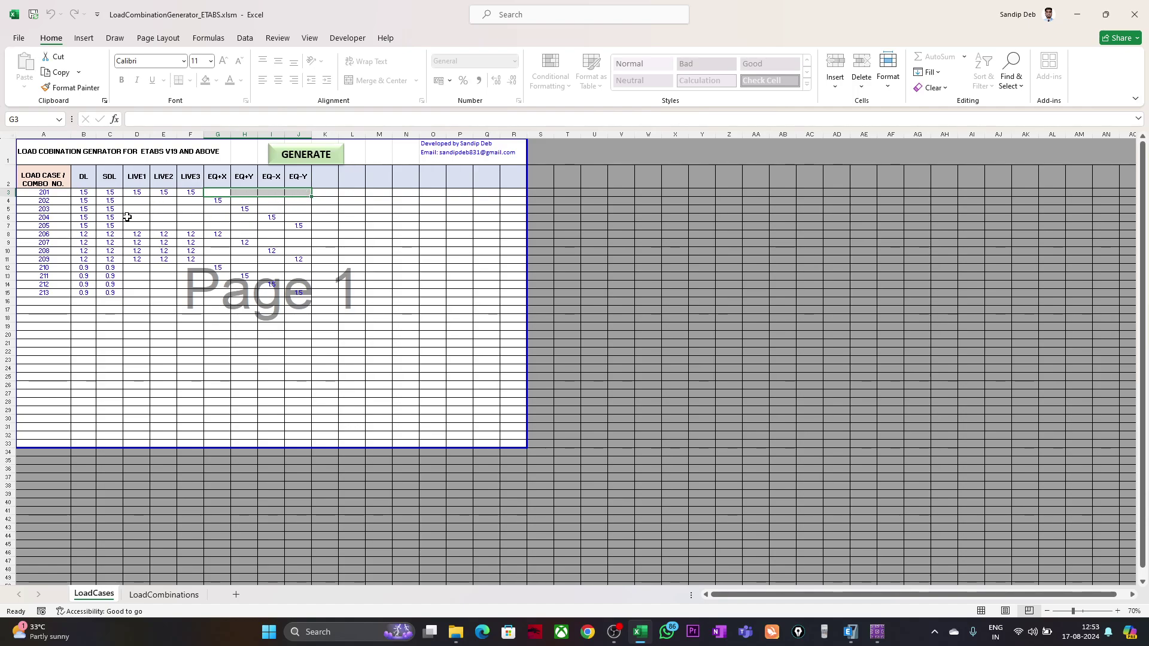
# Step: Examine the DL and EQ+X factors in the row of combination 202
pyautogui.click(82, 201)
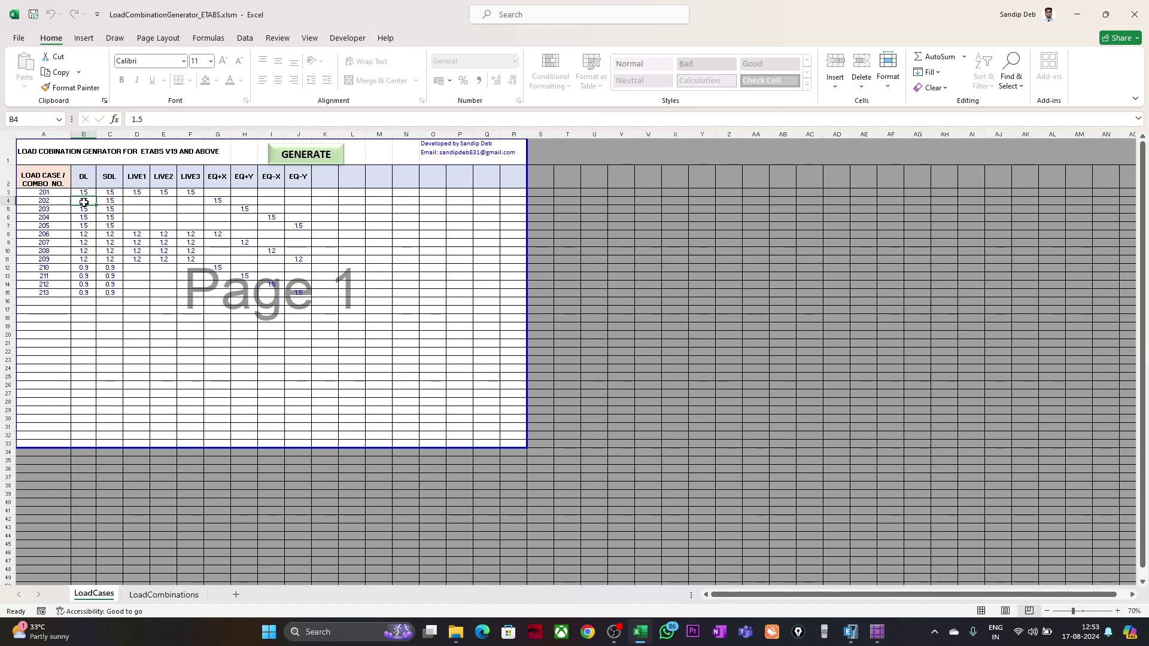
pyautogui.click(219, 201)
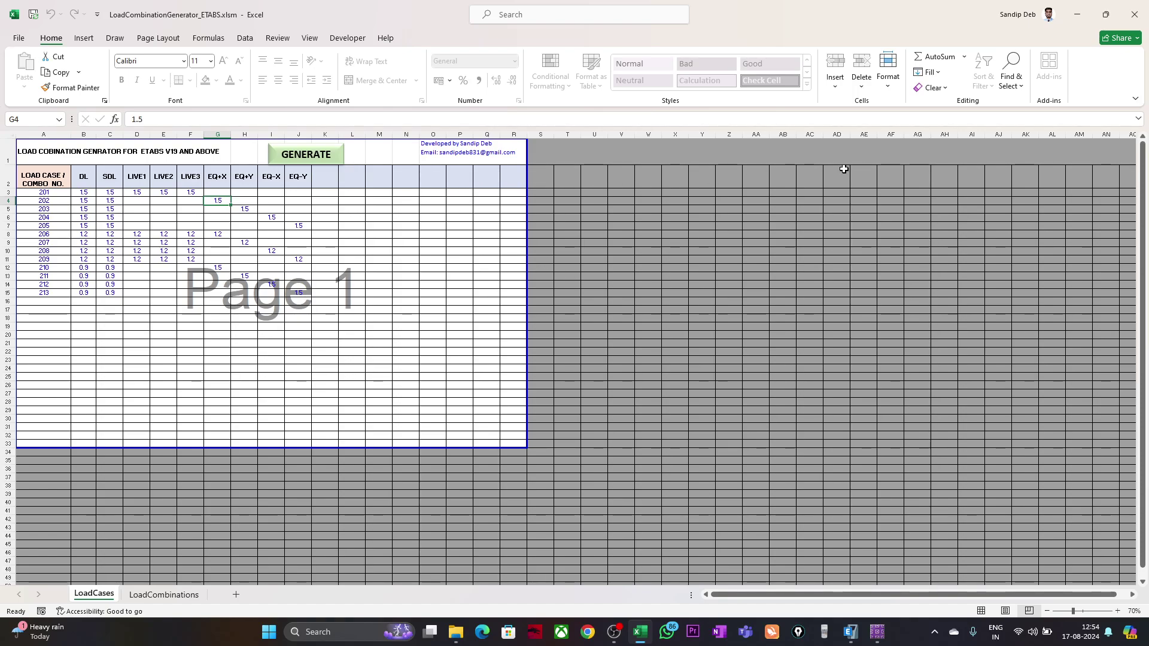
# Step: Try extending the LoadCases page area to column AF for more load case headers, and bring the boundary back to column R
pyautogui.moveTo(527, 232); pyautogui.dragTo(904, 239)
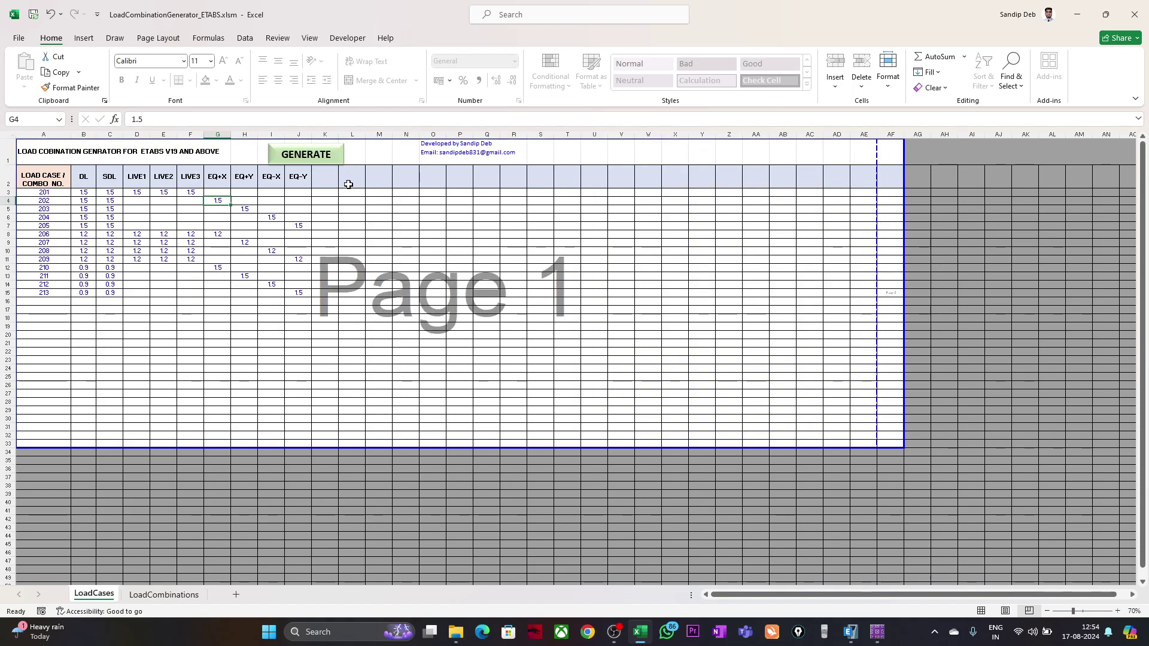
pyautogui.click(379, 179)
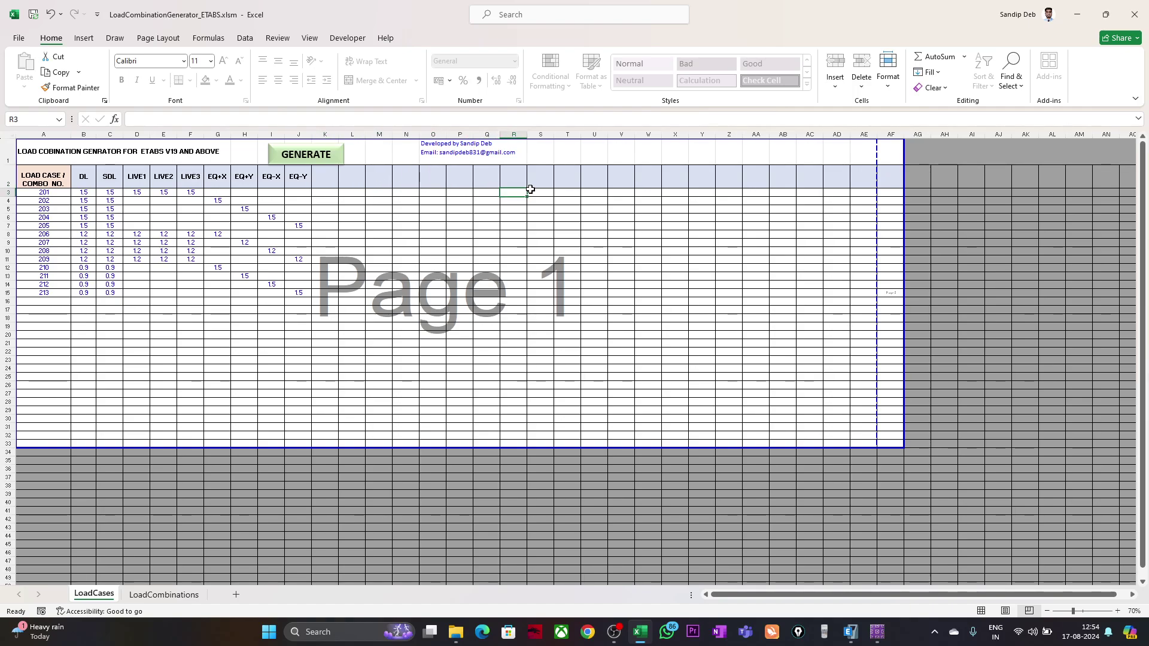
pyautogui.click(758, 177)
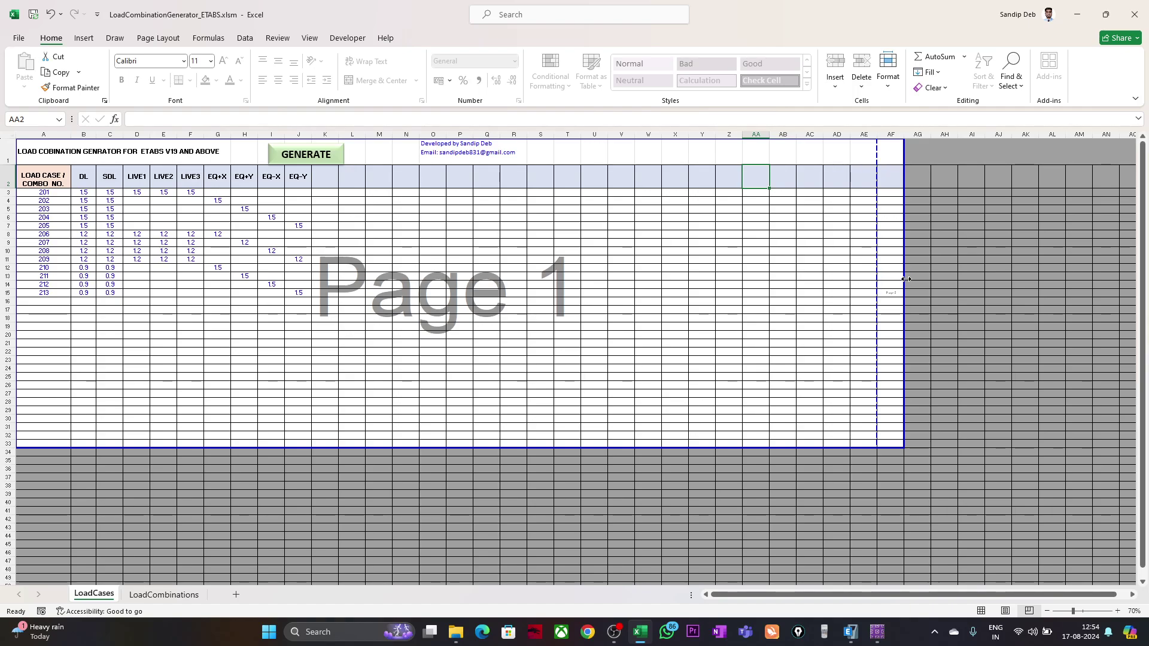
pyautogui.moveTo(878, 278); pyautogui.dragTo(527, 279)
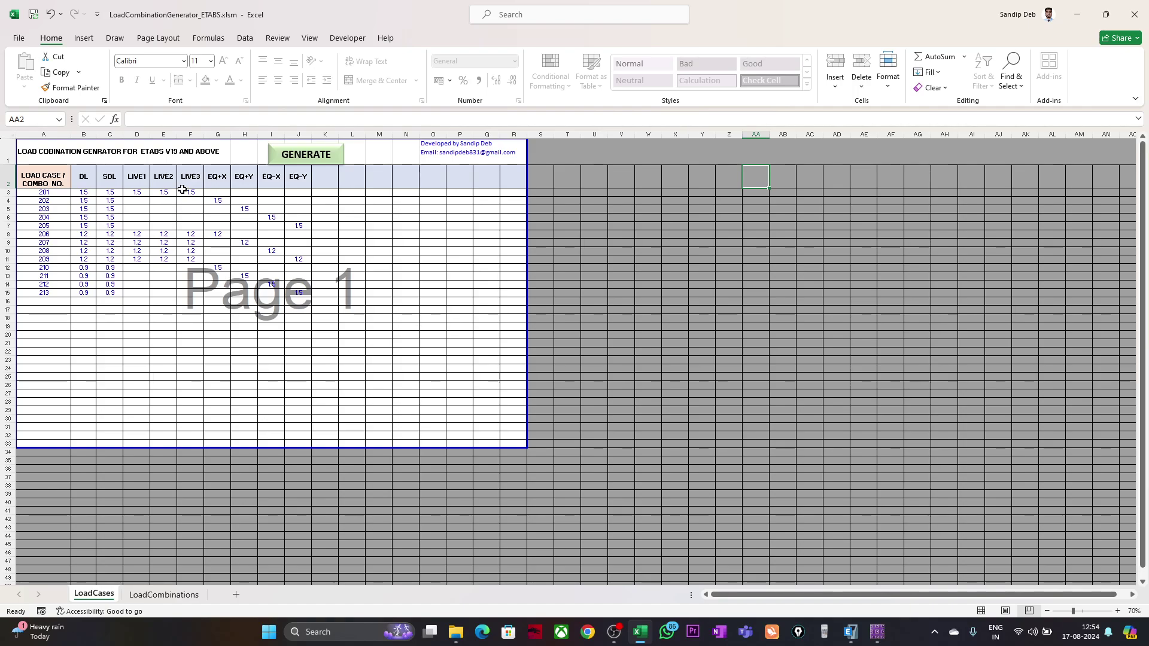
# Step: Check combination 202's EQ+X factor, and enter EQ-X factors of 1.5 for combination 204 and 1.2 for combination 208
pyautogui.click(209, 202)
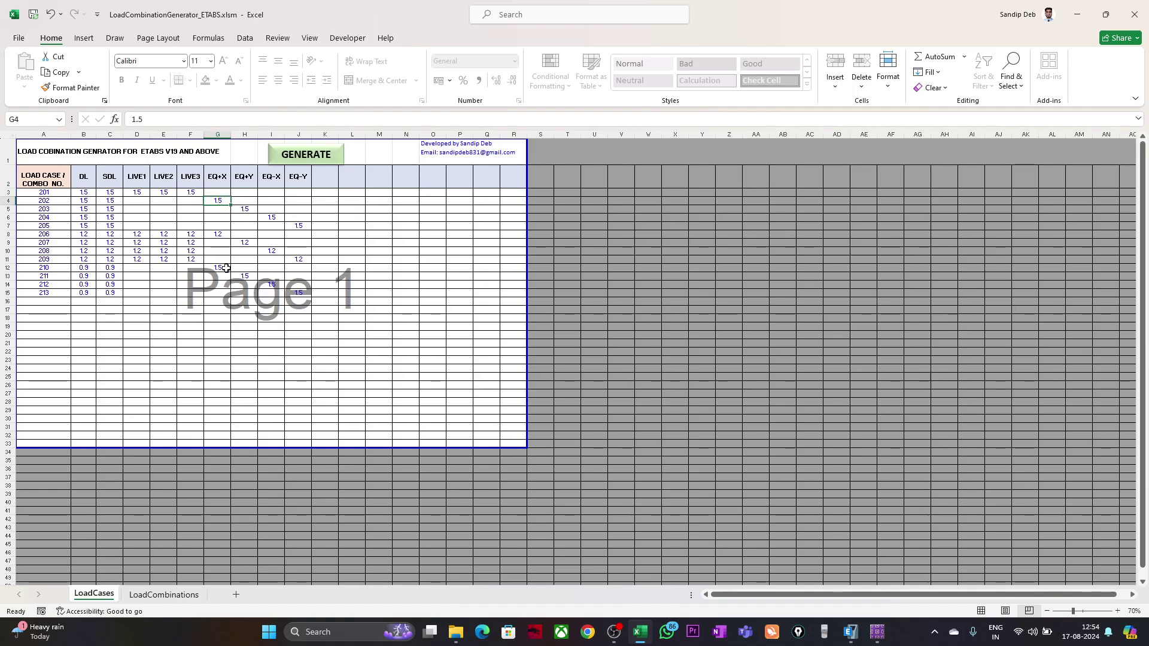
pyautogui.click(270, 181)
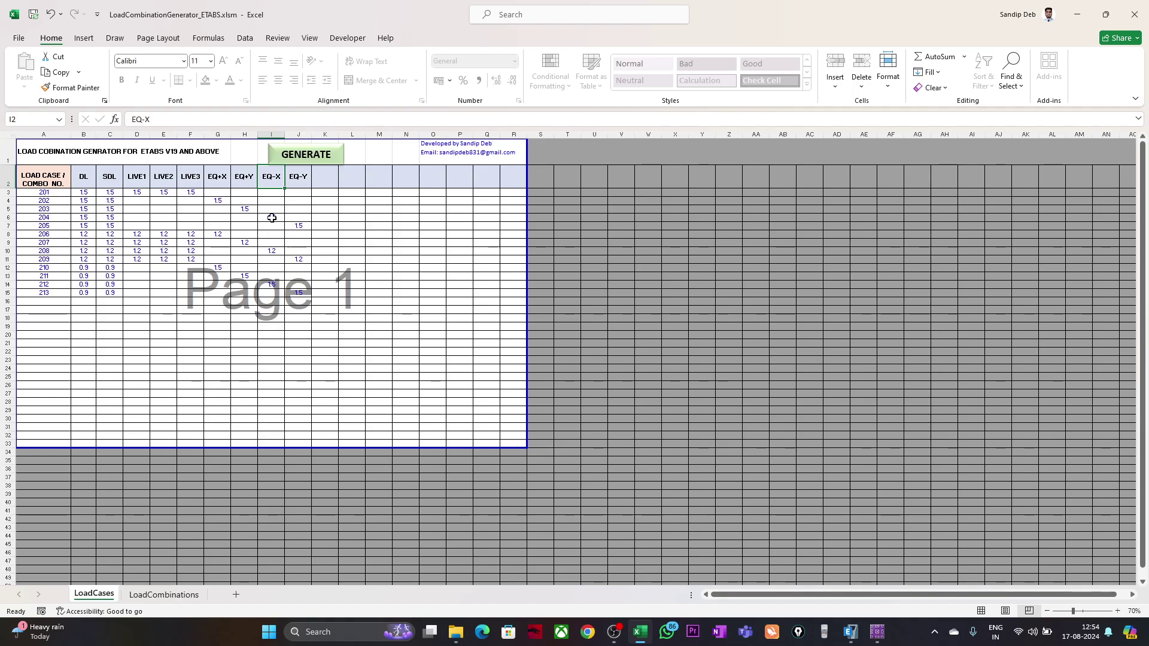
pyautogui.click(272, 218)
pyautogui.write('1.5')
pyautogui.hotkey('ctrl', 'Return')
pyautogui.click(273, 251)
pyautogui.write('1.2')
pyautogui.hotkey('ctrl', 'Return')
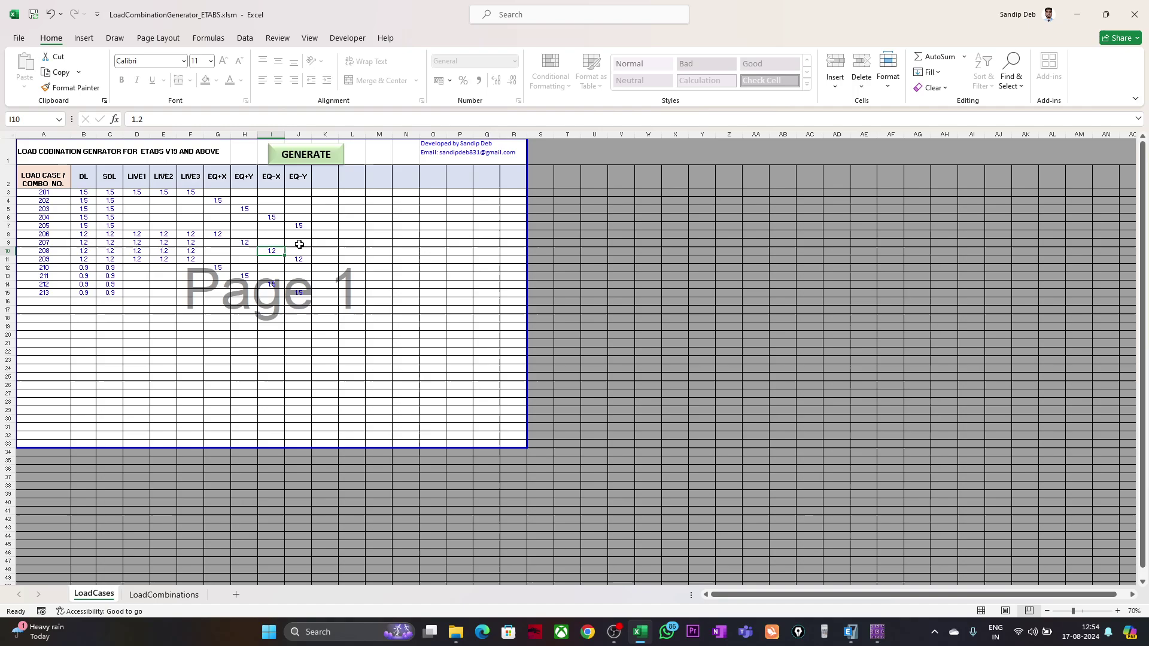
# Step: Review combination 204's EQ-X factor, the EQ+X and EQ+Y headers, and combination 211's EQ+Y factor
pyautogui.click(272, 219)
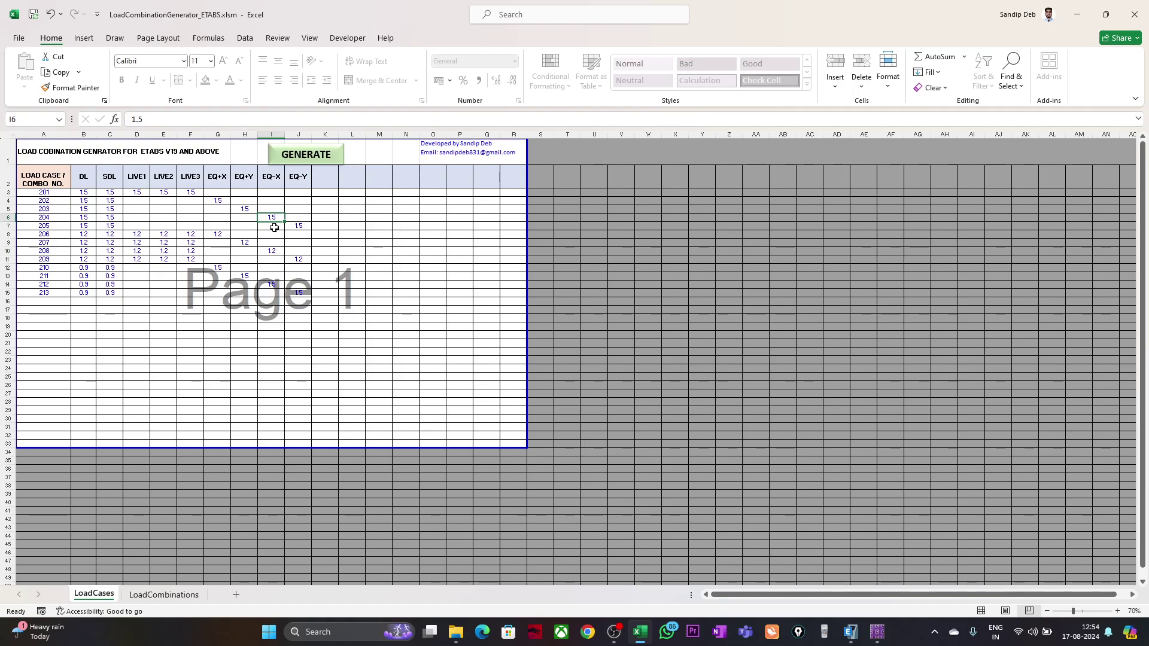
pyautogui.moveTo(214, 184); pyautogui.dragTo(237, 186)
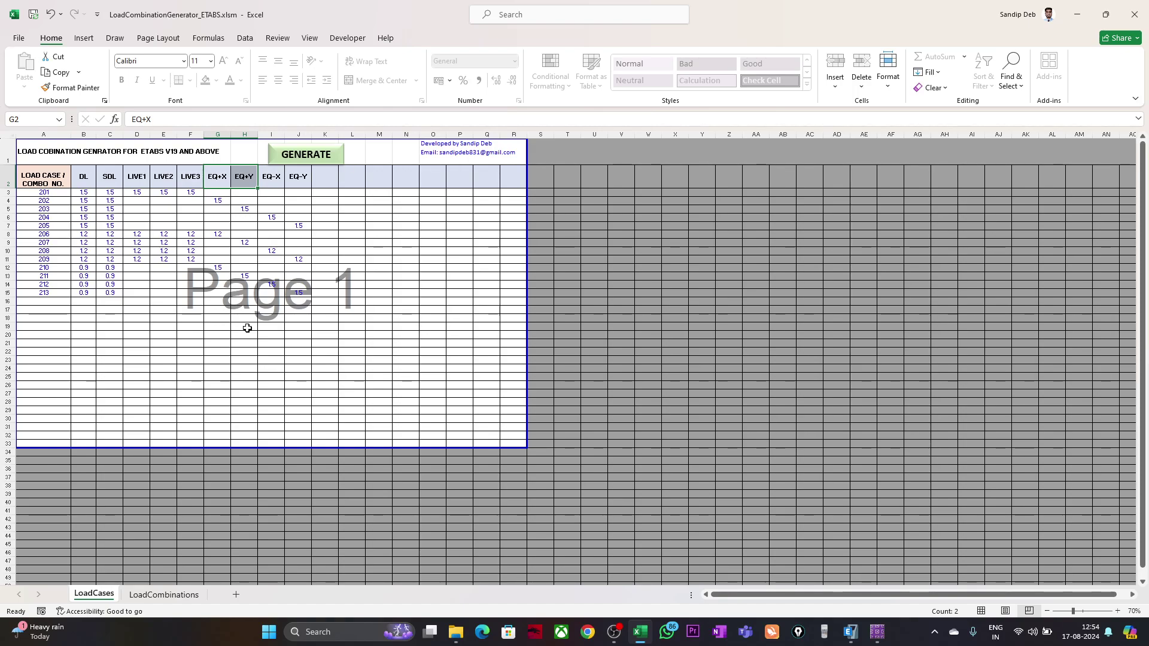
pyautogui.click(243, 277)
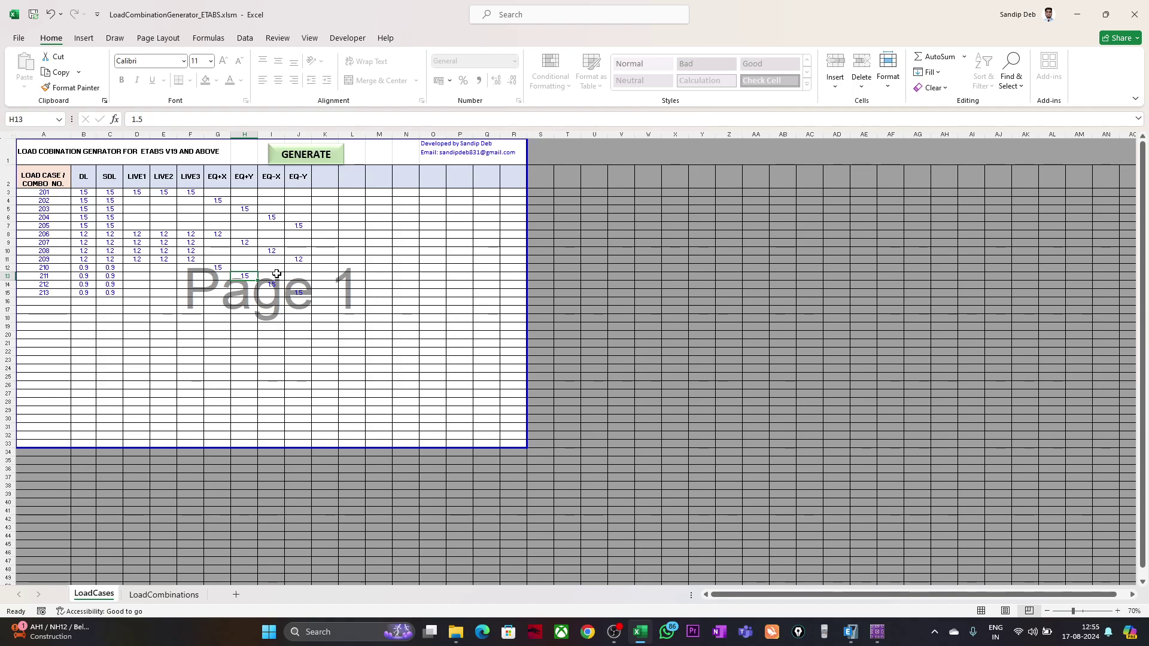
# Step: Generate the load combinations with 201 as the first number and look through the full list on the LoadCombinations sheet
pyautogui.click(307, 157)
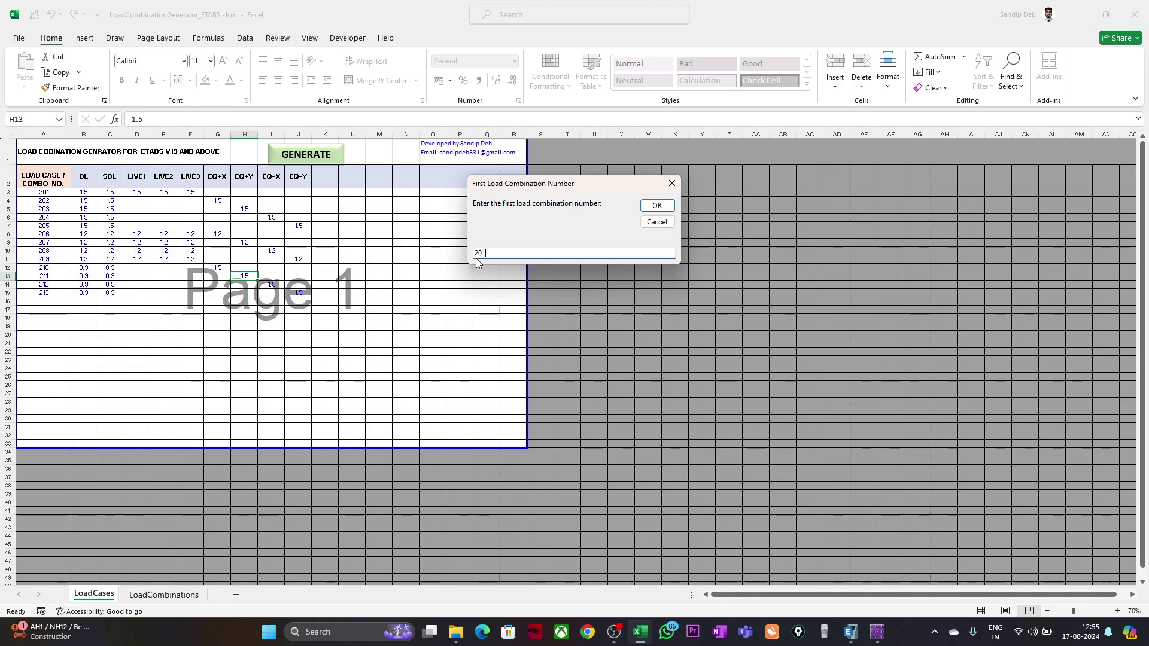
pyautogui.click(654, 208)
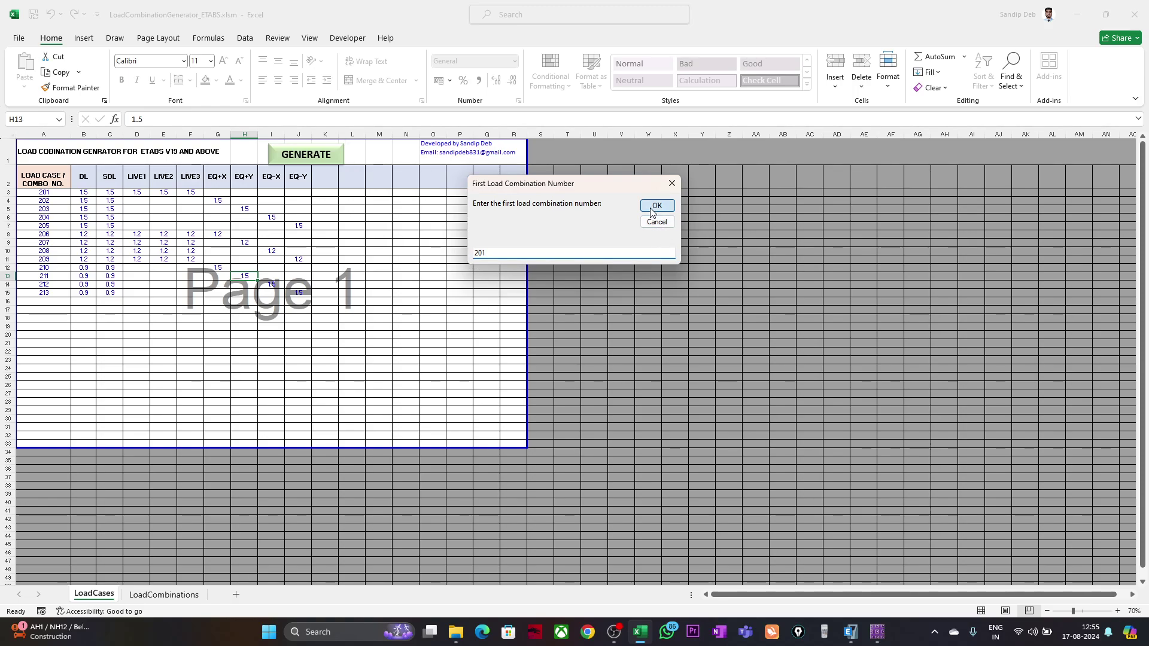
pyautogui.click(176, 595)
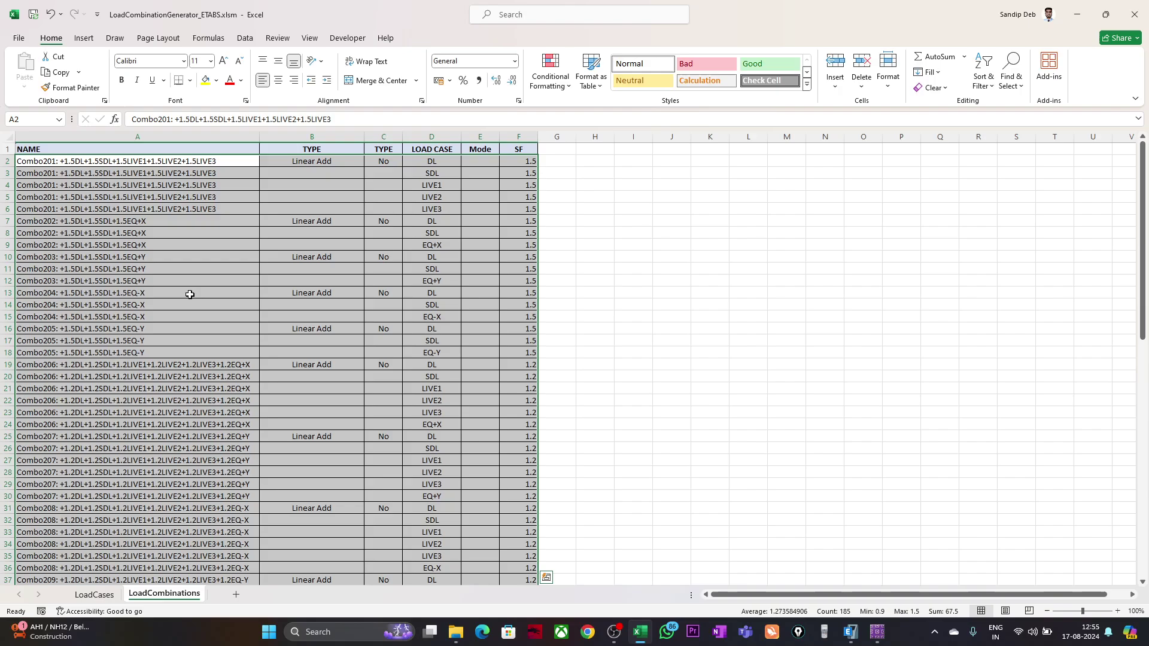
pyautogui.scroll(-6, 193, 300)
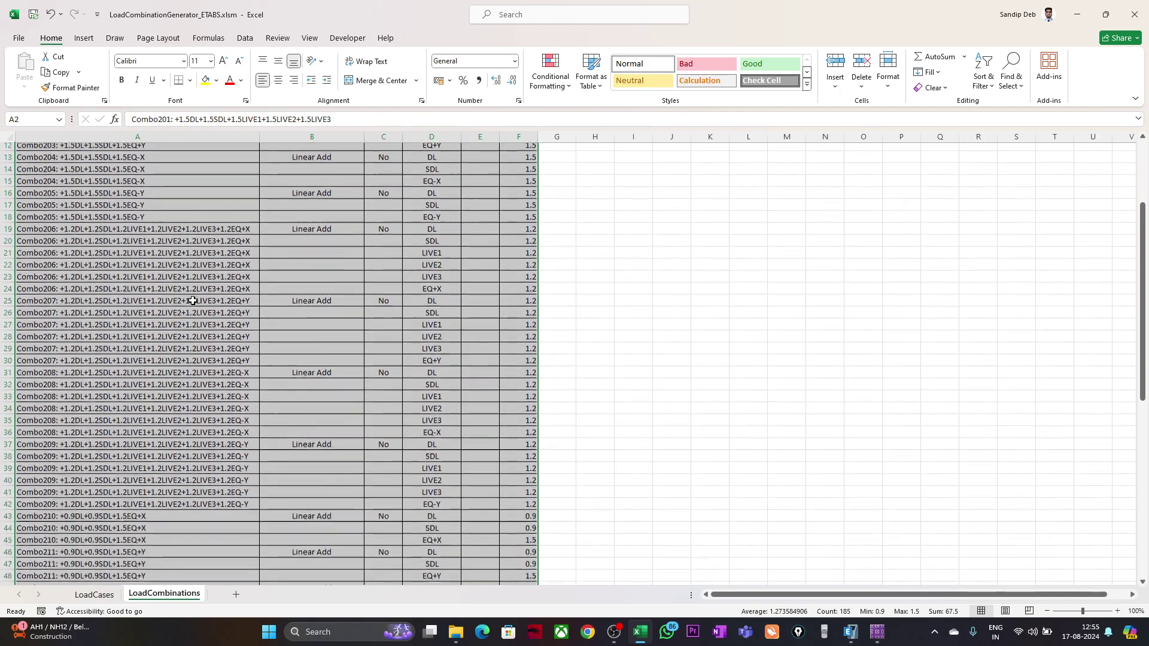
pyautogui.scroll(-2, 193, 301)
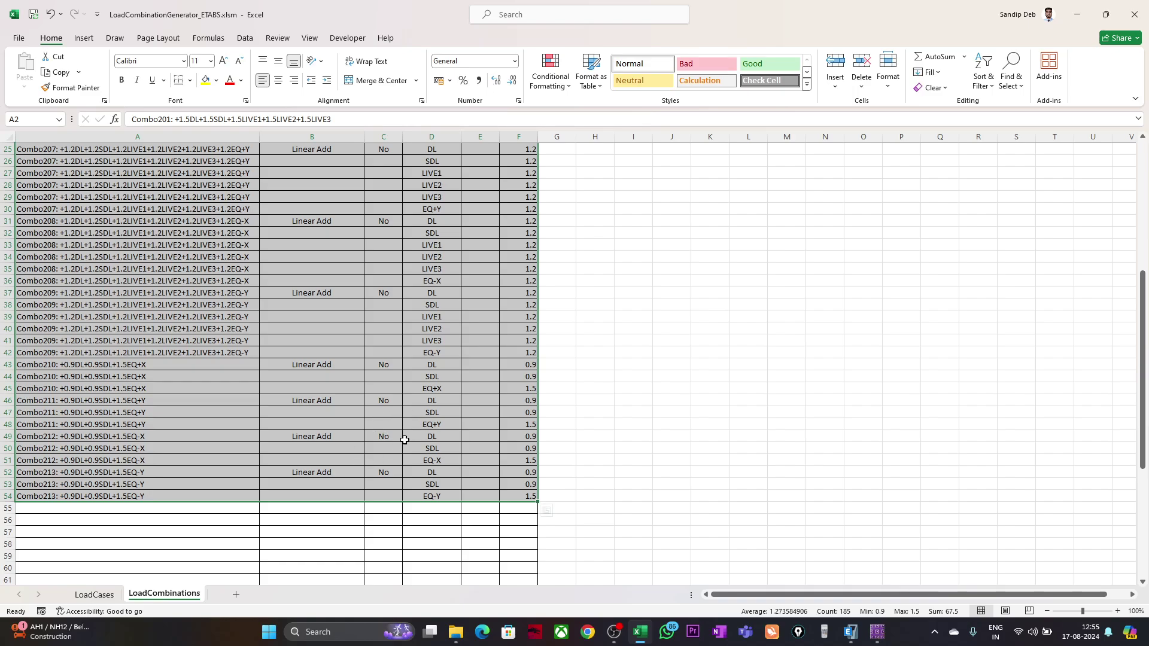
pyautogui.scroll(8, 380, 423)
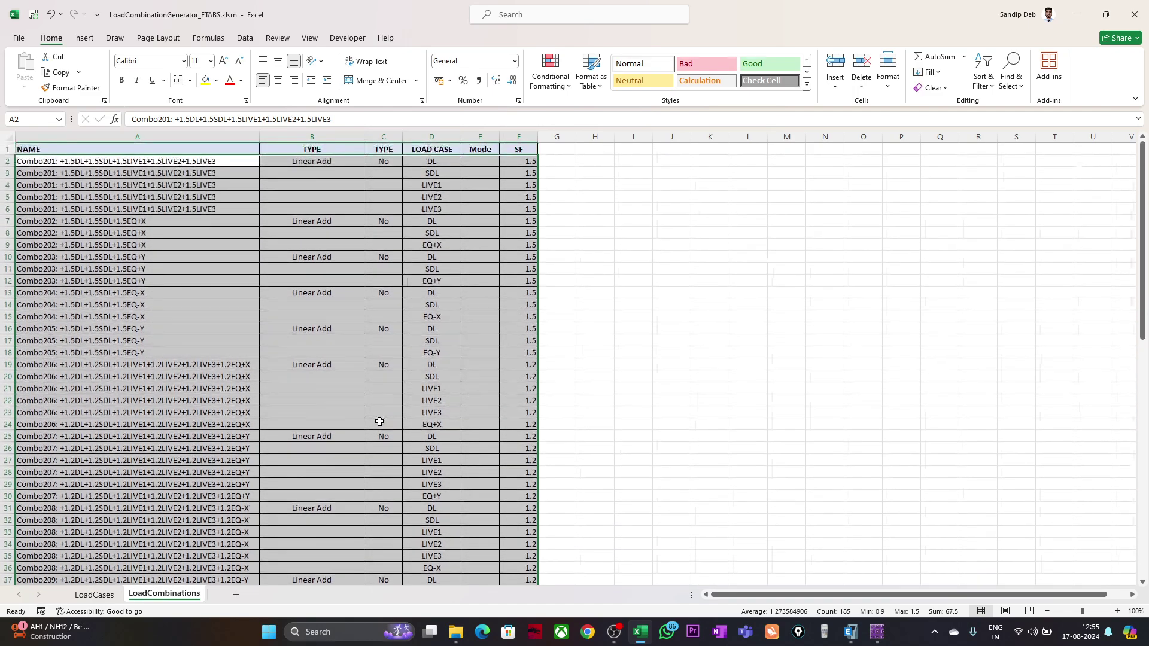
# Step: Switch to ETABS and add one new load combination, keeping the default name, Linear Add type and DL scale factor of 1
pyautogui.click(842, 640)
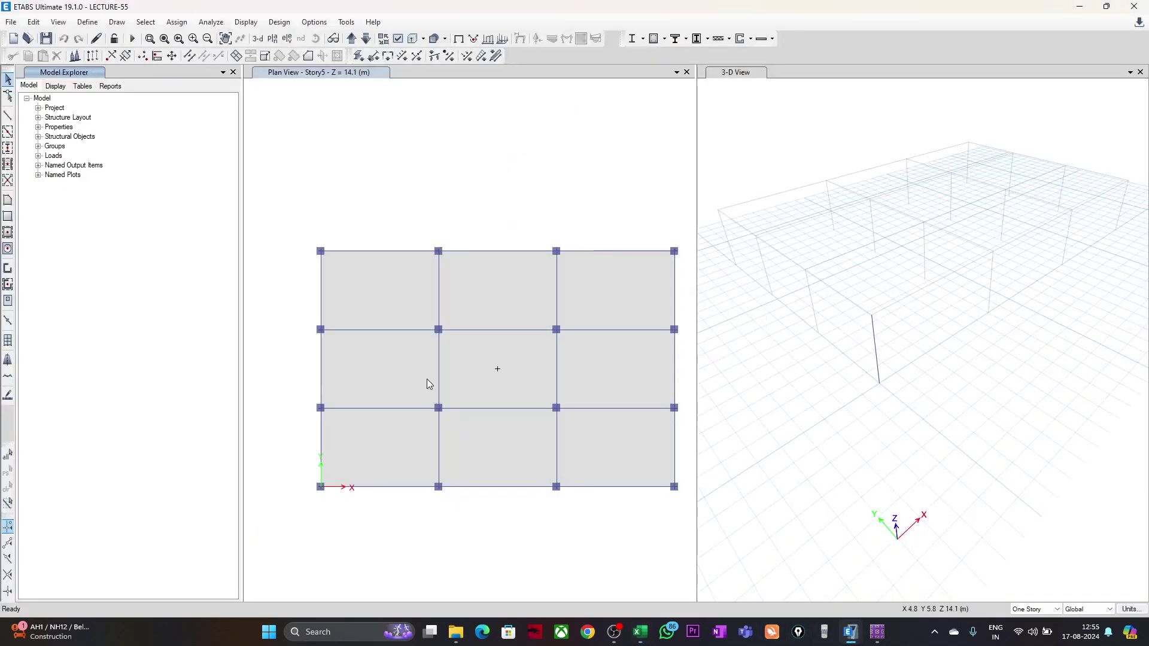
pyautogui.click(88, 22)
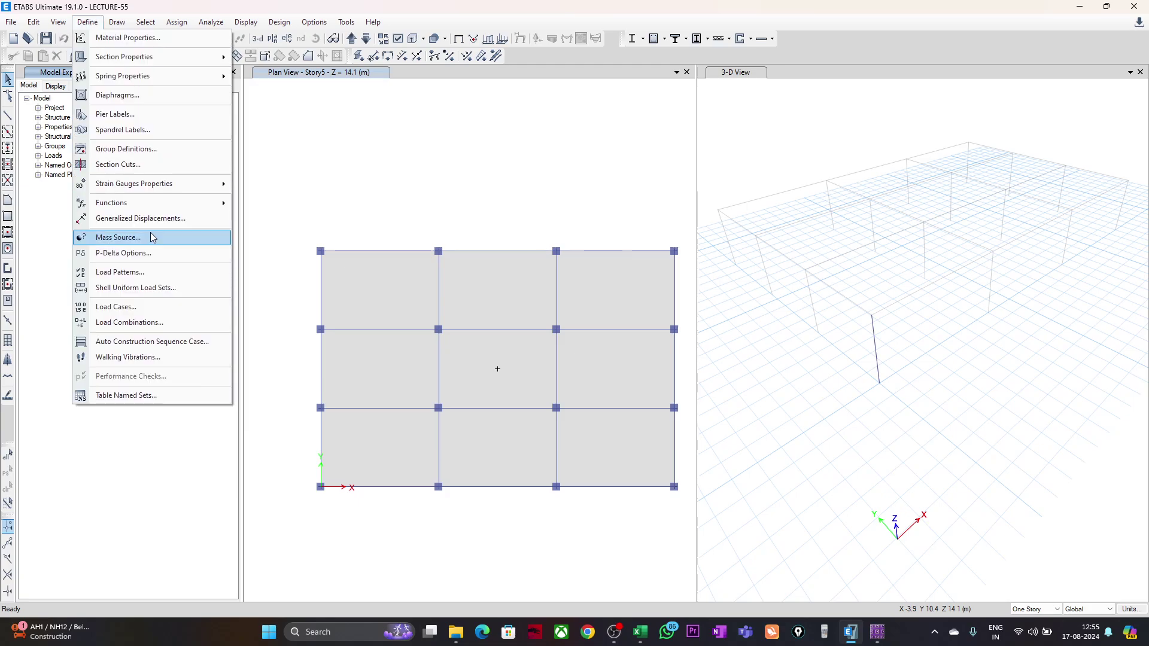
pyautogui.click(140, 321)
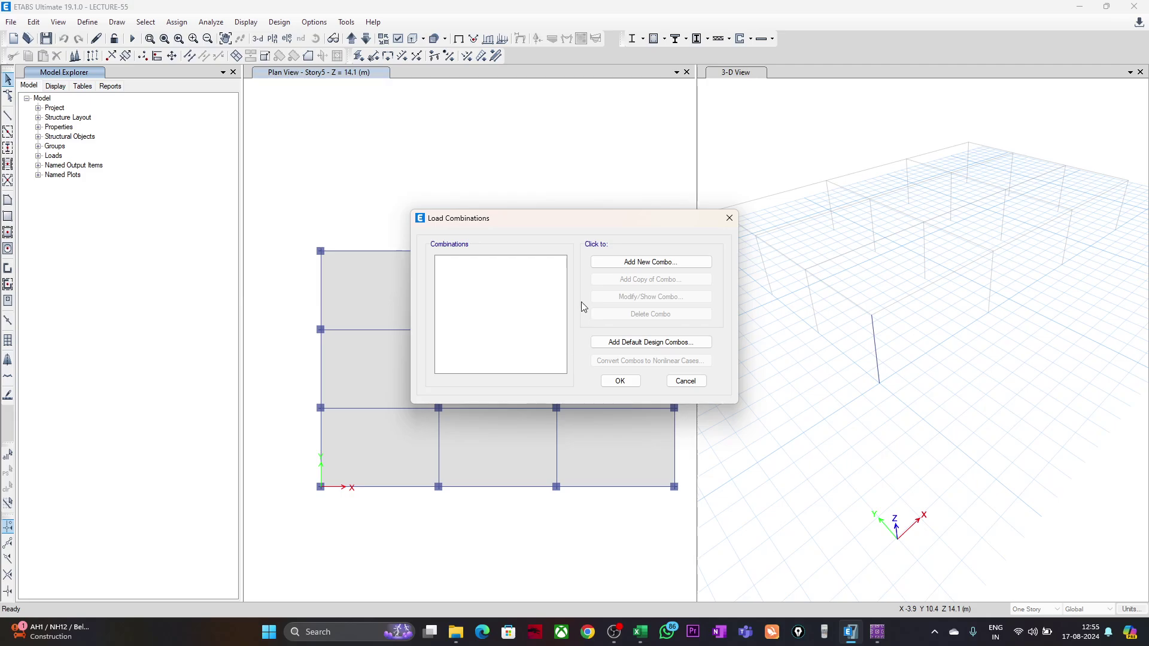
pyautogui.click(625, 263)
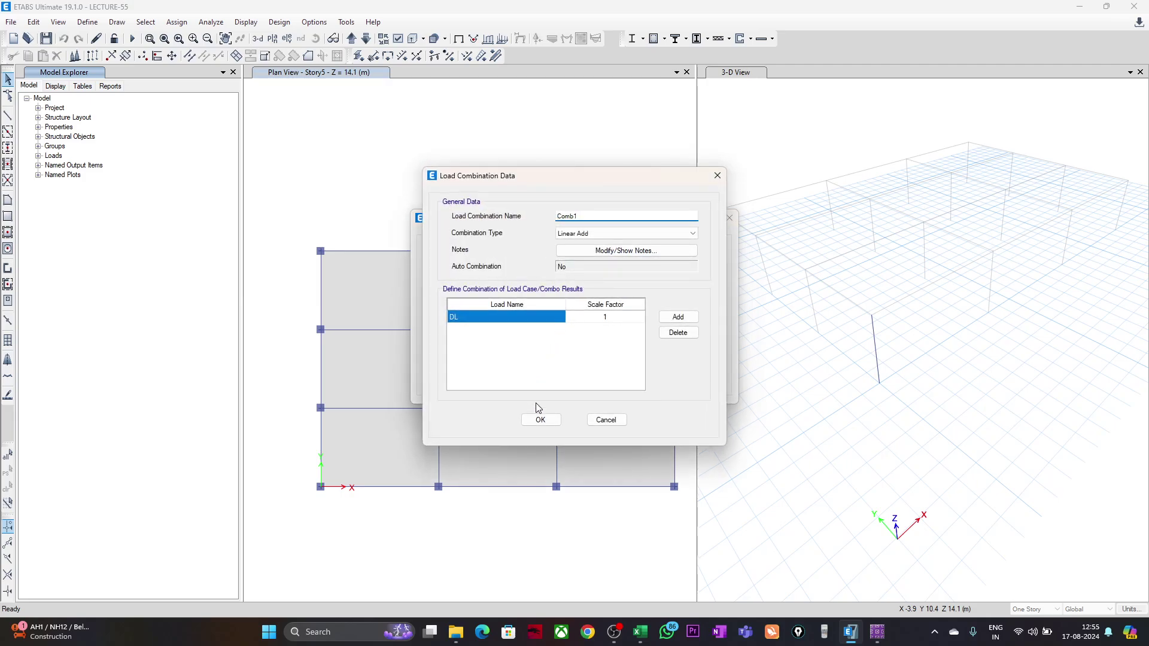
pyautogui.click(540, 420)
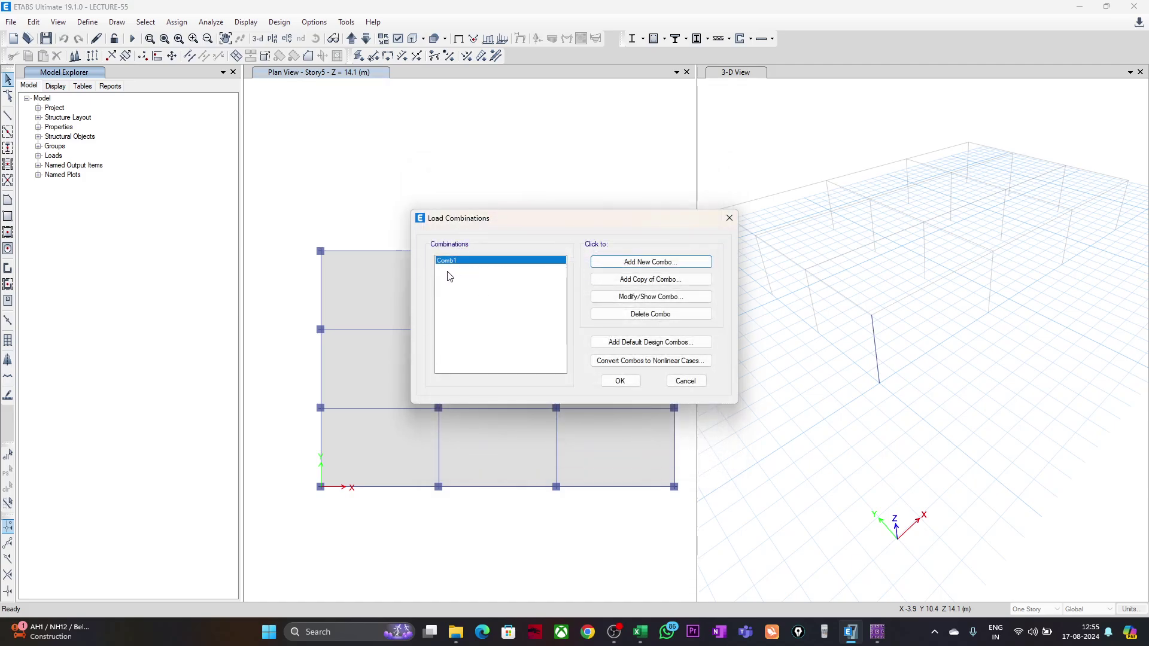
pyautogui.click(620, 381)
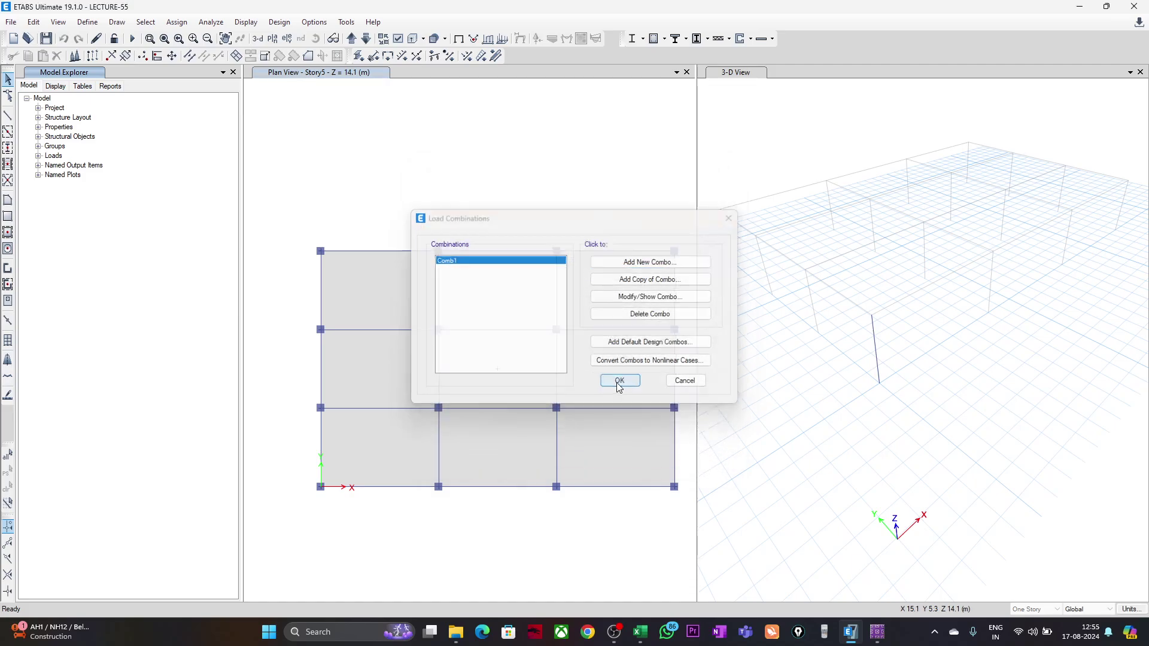
# Step: Open the Load Combination Definitions table for editing in the interactive database
pyautogui.click(34, 23)
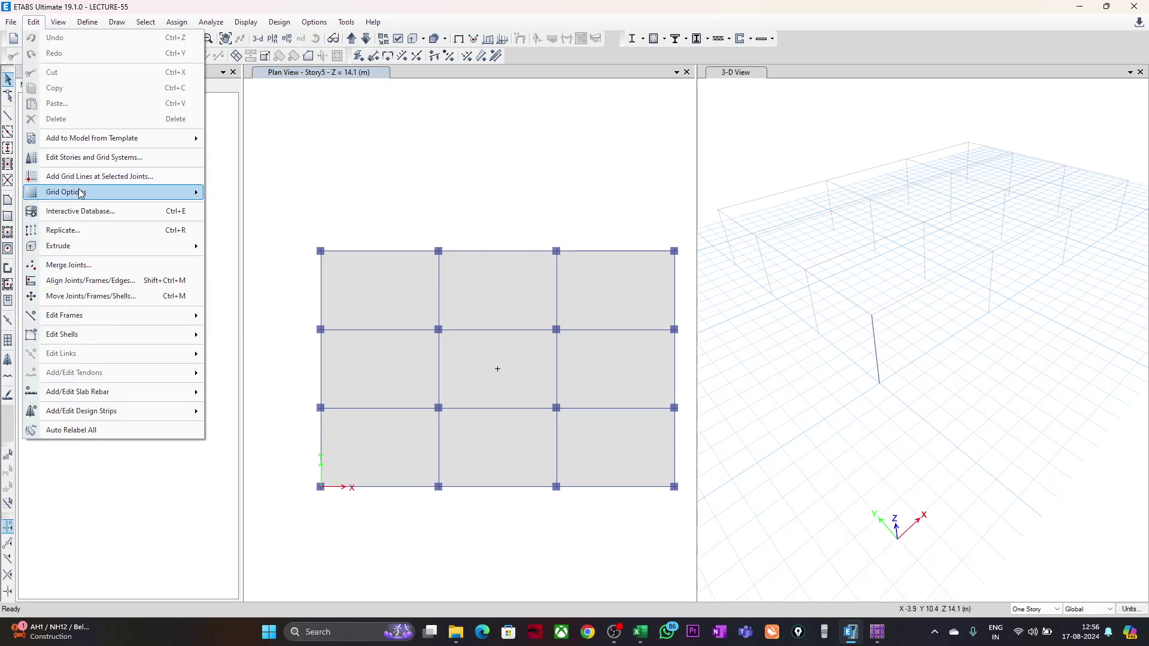
pyautogui.click(88, 214)
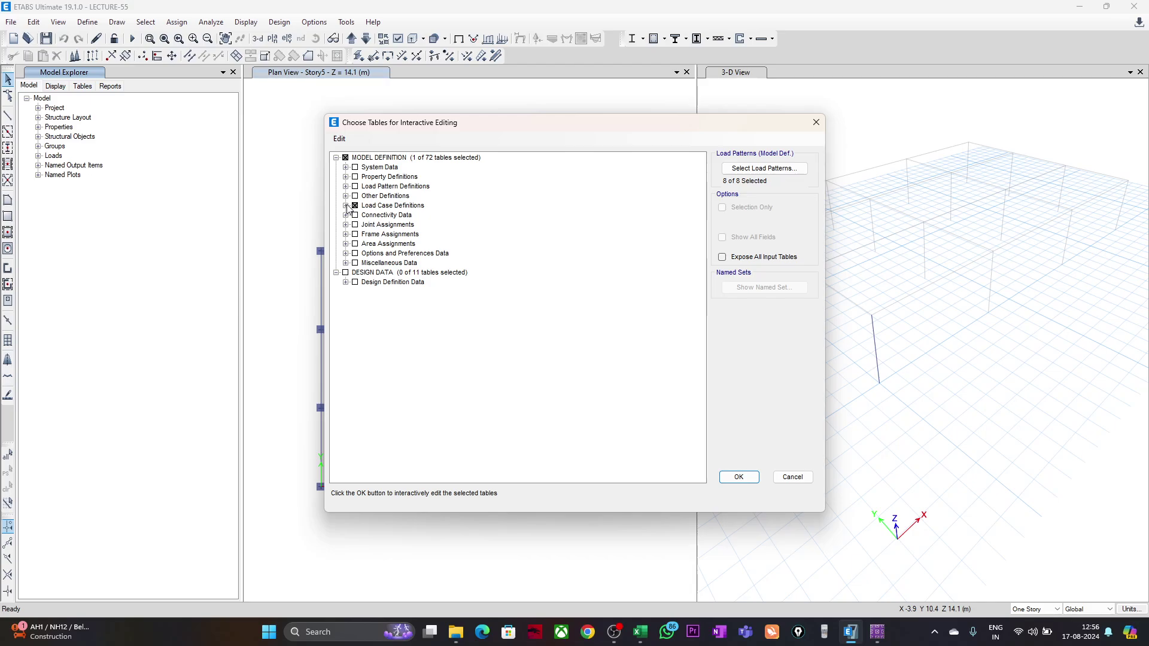
pyautogui.click(346, 206)
pyautogui.click(356, 225)
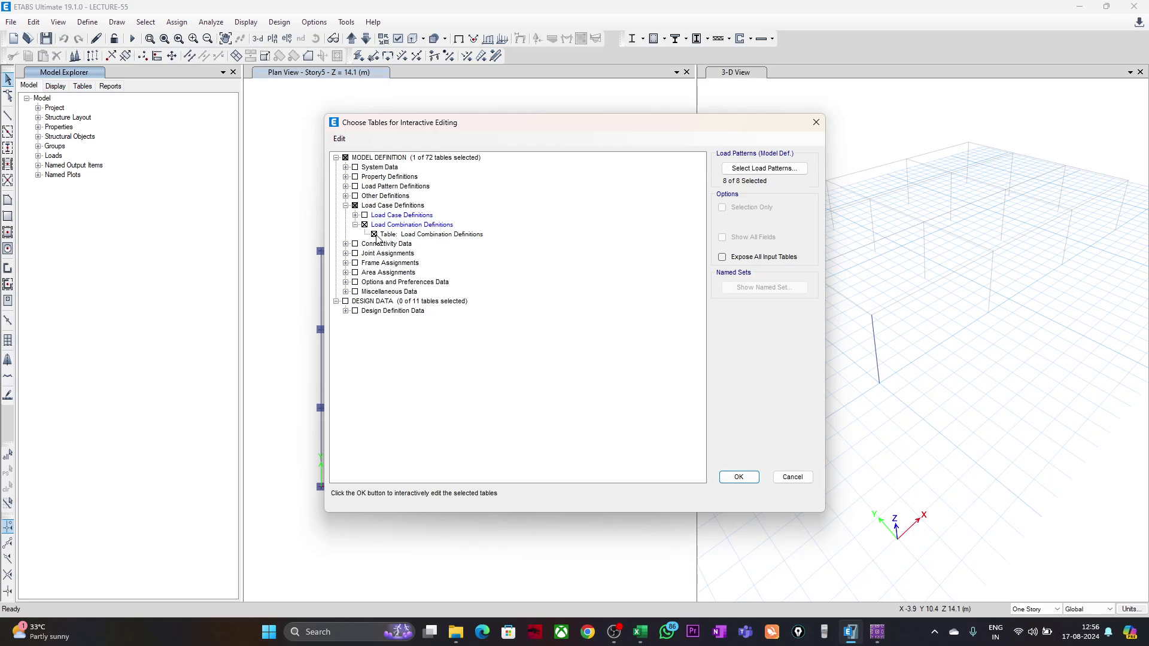
pyautogui.click(739, 477)
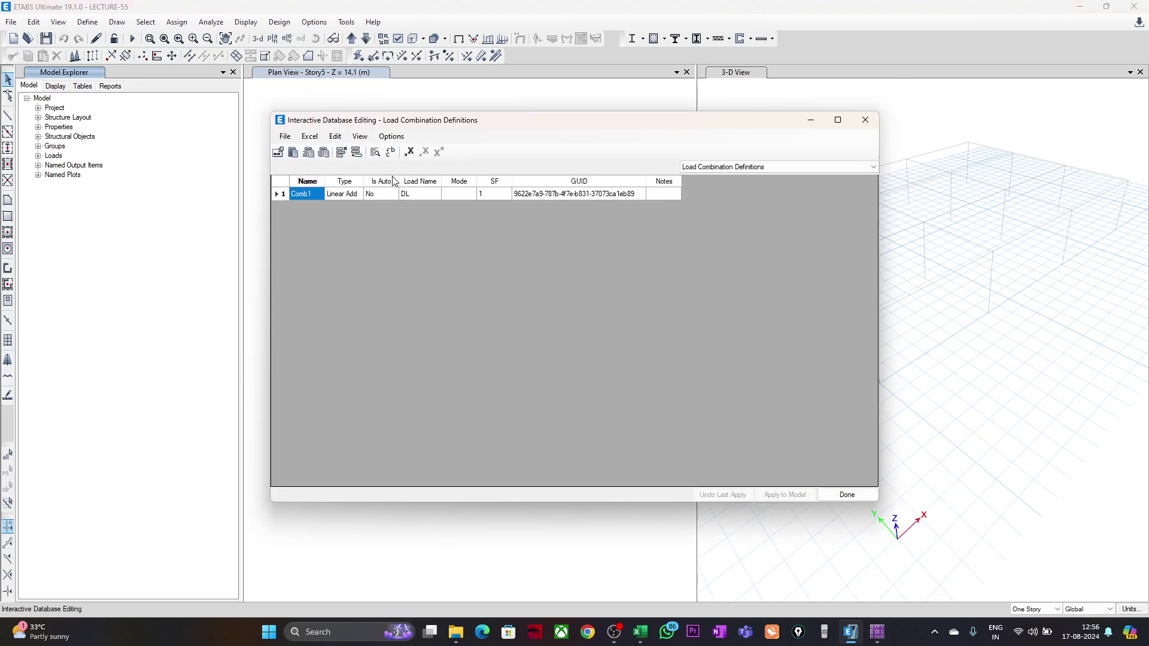
# Step: Send the Load Combination Definitions table to Excel and bring up the exported workbook at full window size
pyautogui.moveTo(383, 120); pyautogui.dragTo(273, 116)
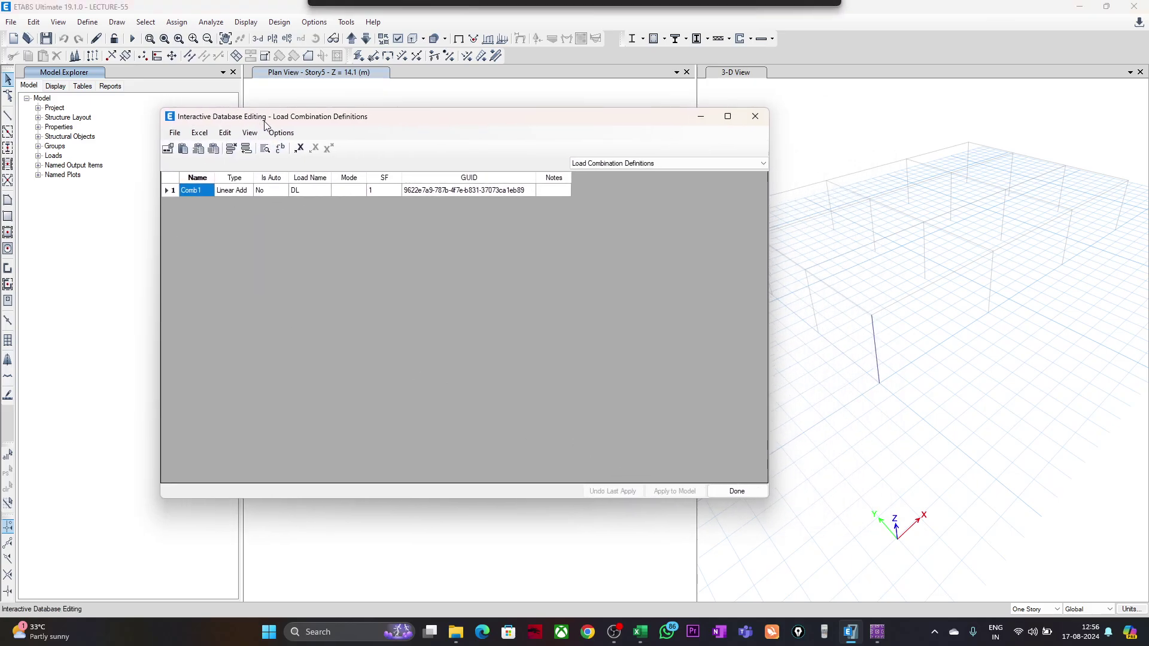
pyautogui.click(199, 133)
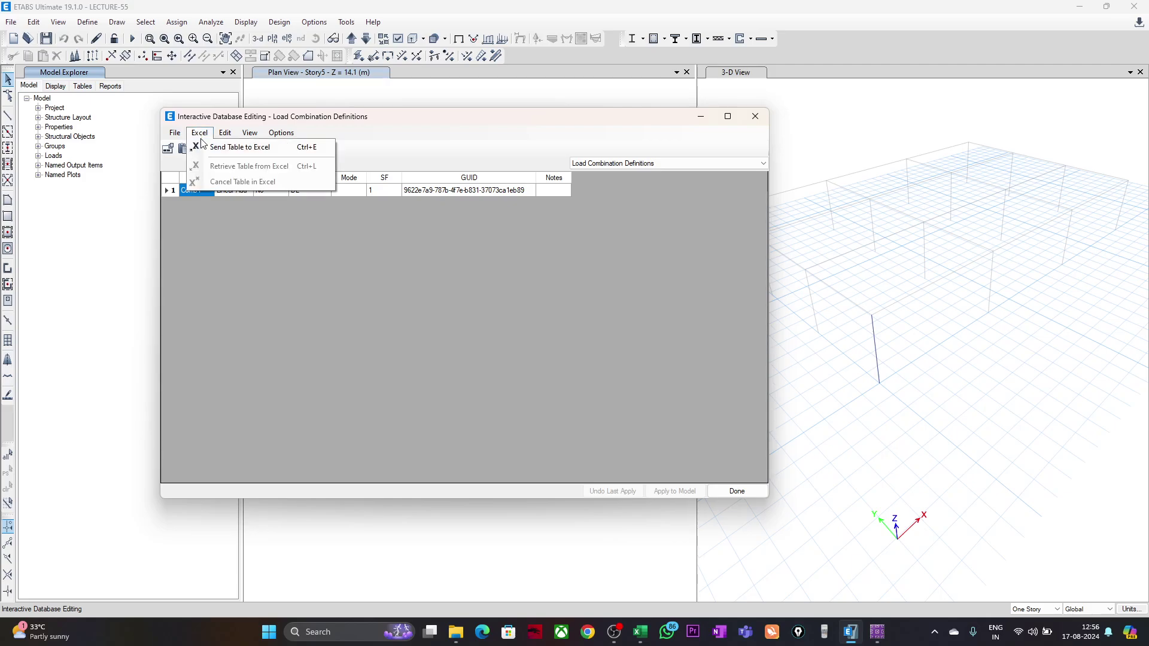
pyautogui.click(243, 148)
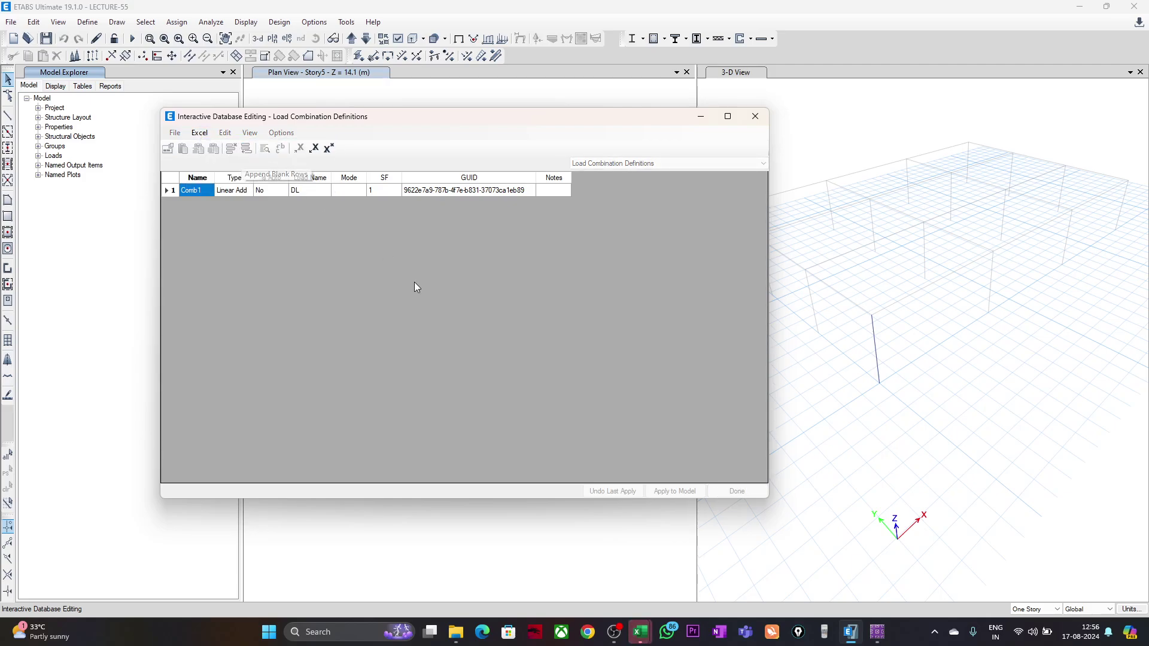
pyautogui.moveTo(640, 632)
pyautogui.click(709, 570)
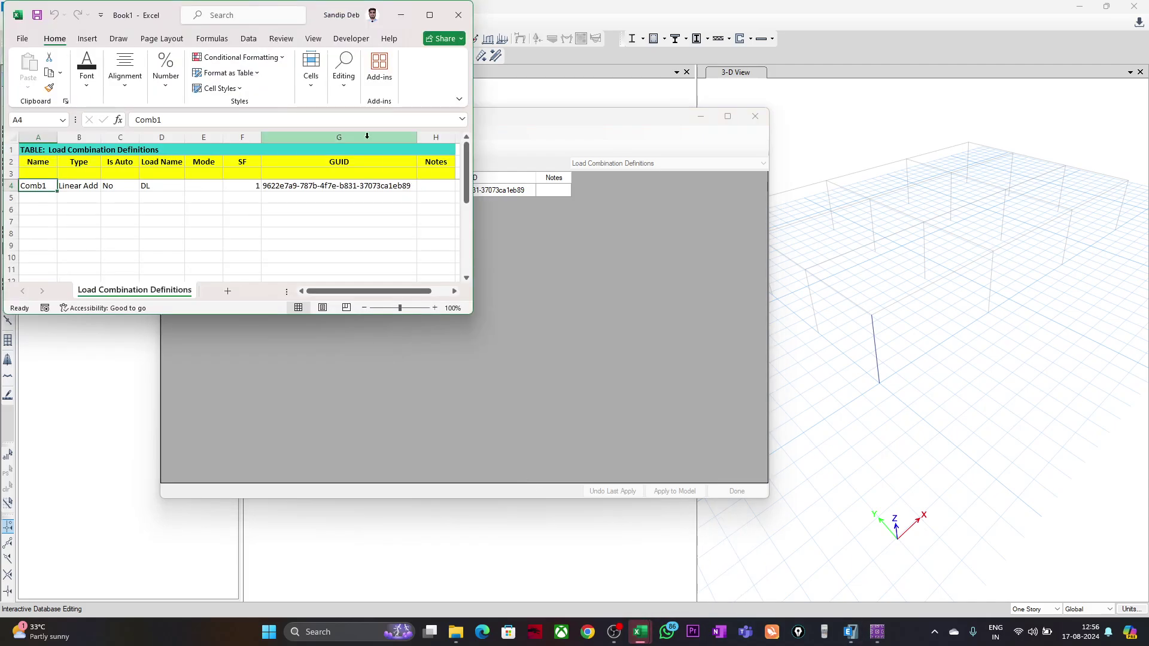
pyautogui.click(429, 15)
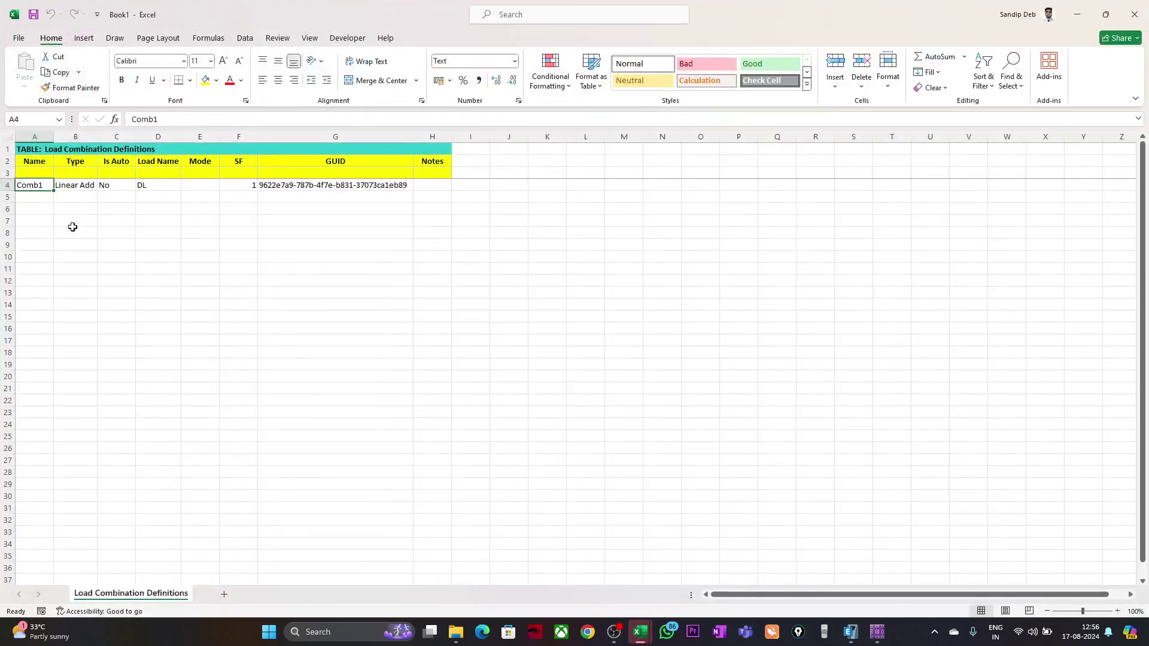
# Step: Clear the placeholder combination's data from Name through GUID in row 4, leaving the table headers in place
pyautogui.moveTo(33, 185); pyautogui.dragTo(408, 186)
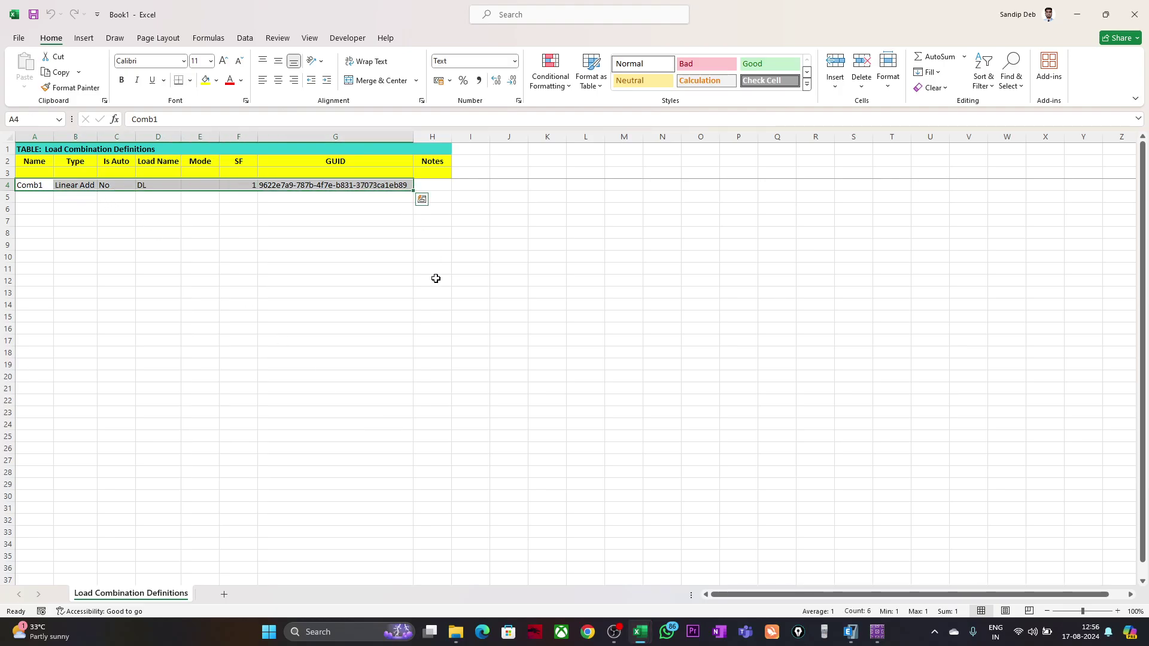
pyautogui.press('Delete')
pyautogui.click(297, 355)
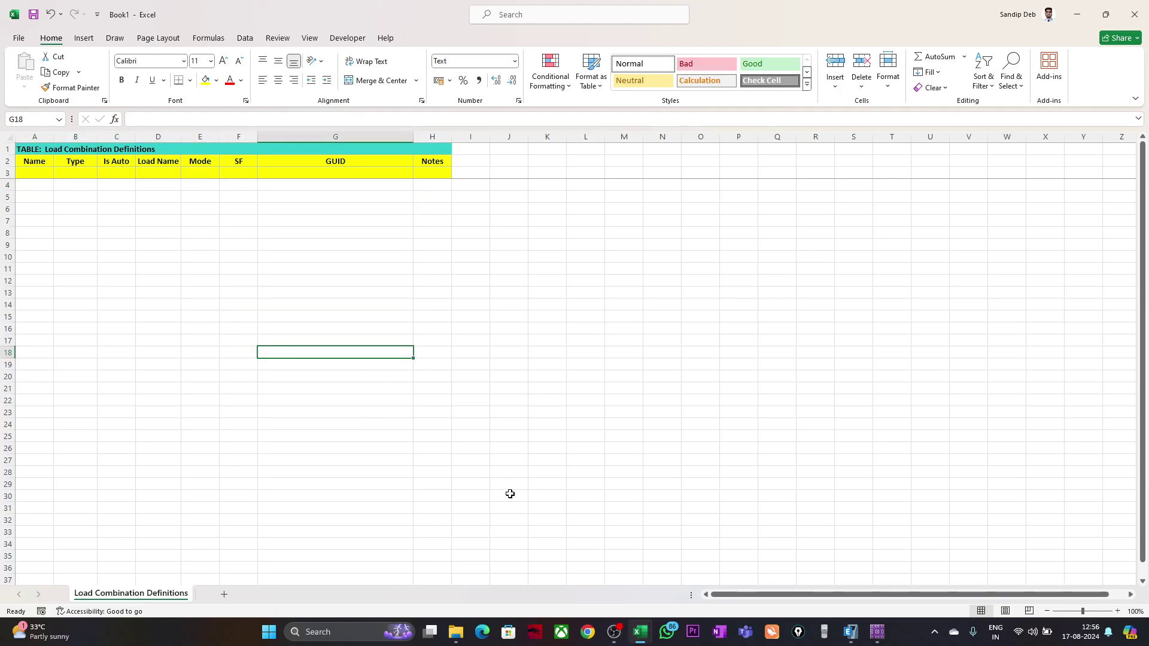
# Step: Copy the generated combination rows A2 to F54 from the LoadCombinations sheet of LoadCombinationGenerator_ETABS.xlsm, without the header row
pyautogui.moveTo(639, 632)
pyautogui.click(541, 568)
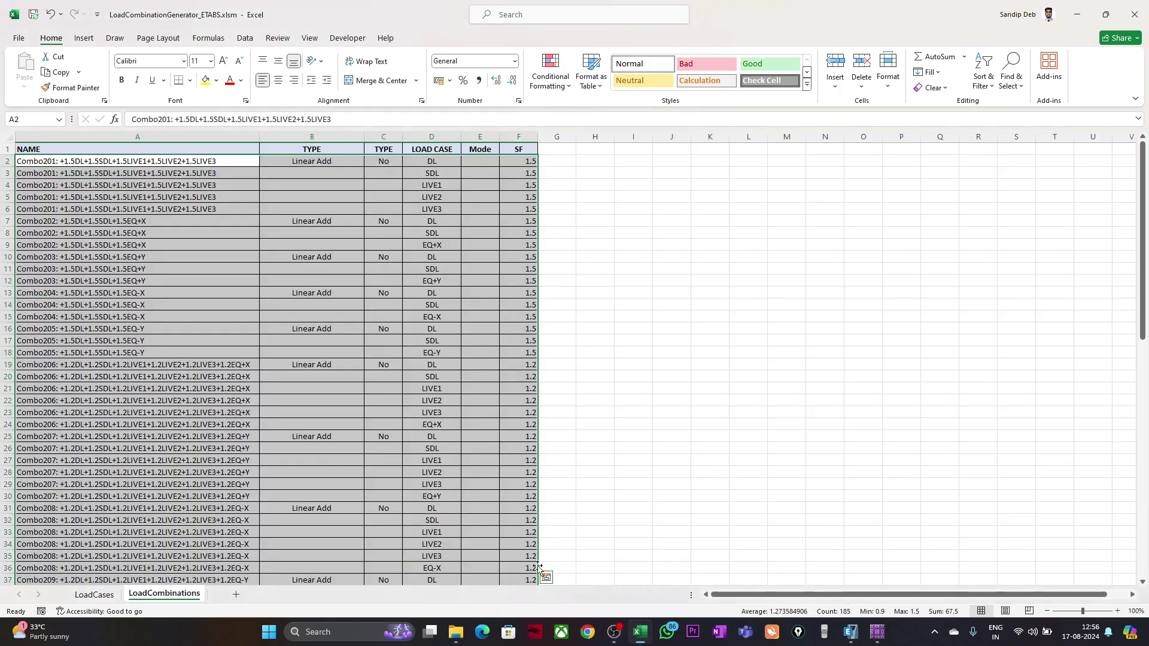
pyautogui.scroll(-12, 222, 399)
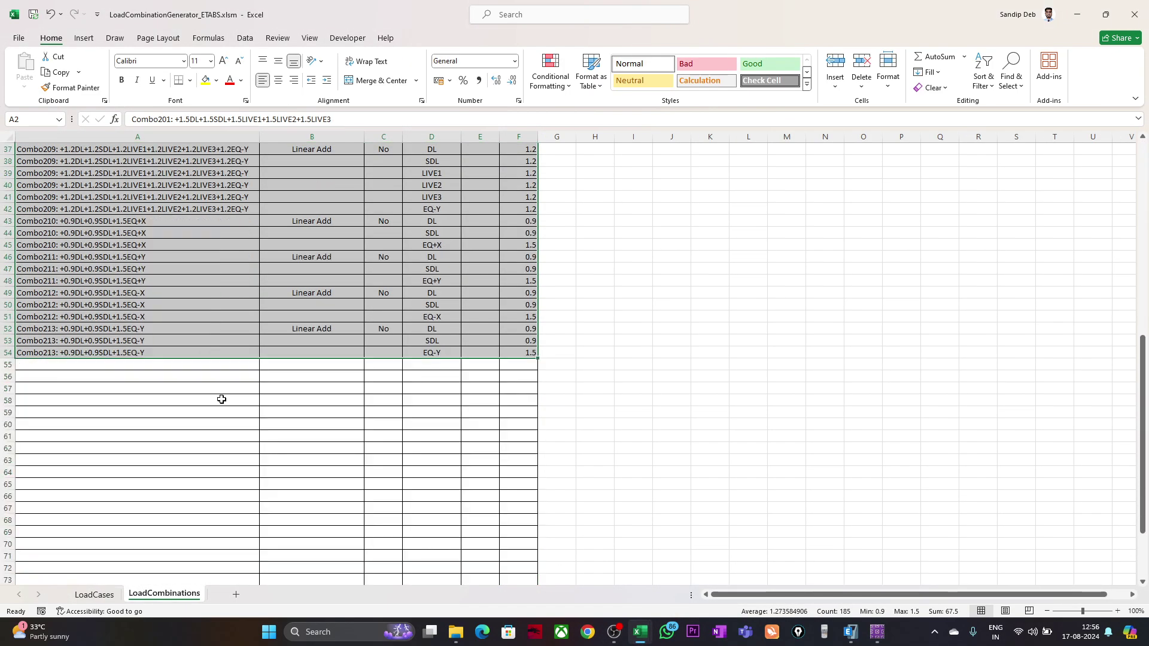
pyautogui.scroll(12, 221, 399)
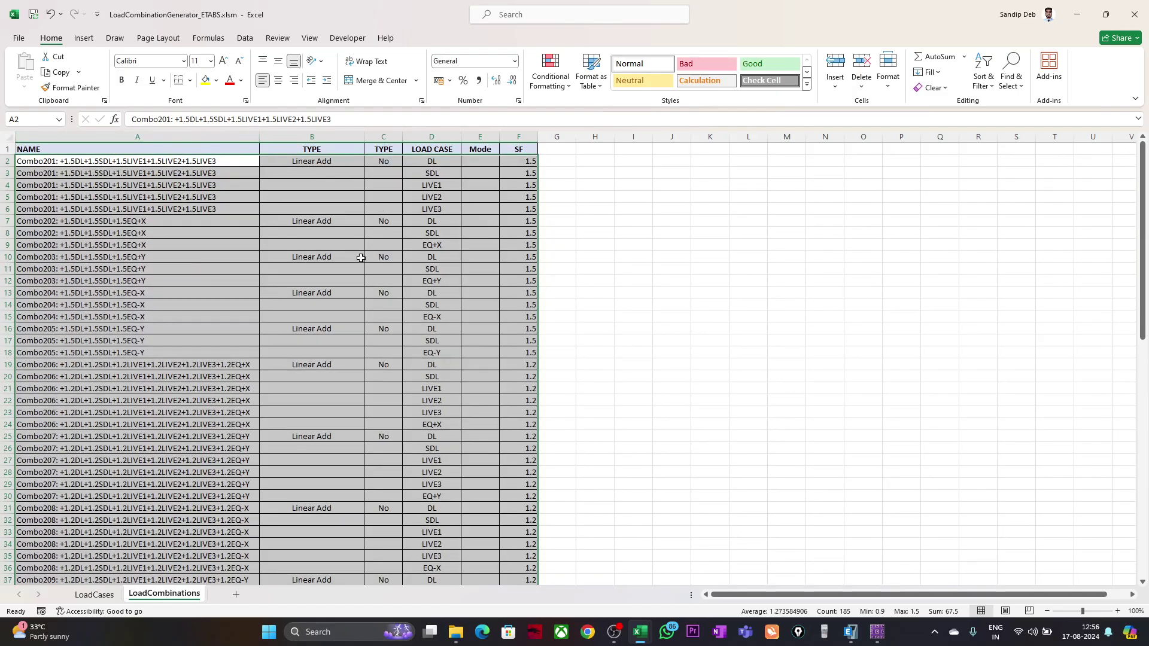
pyautogui.hotkey('ctrl', 'c')
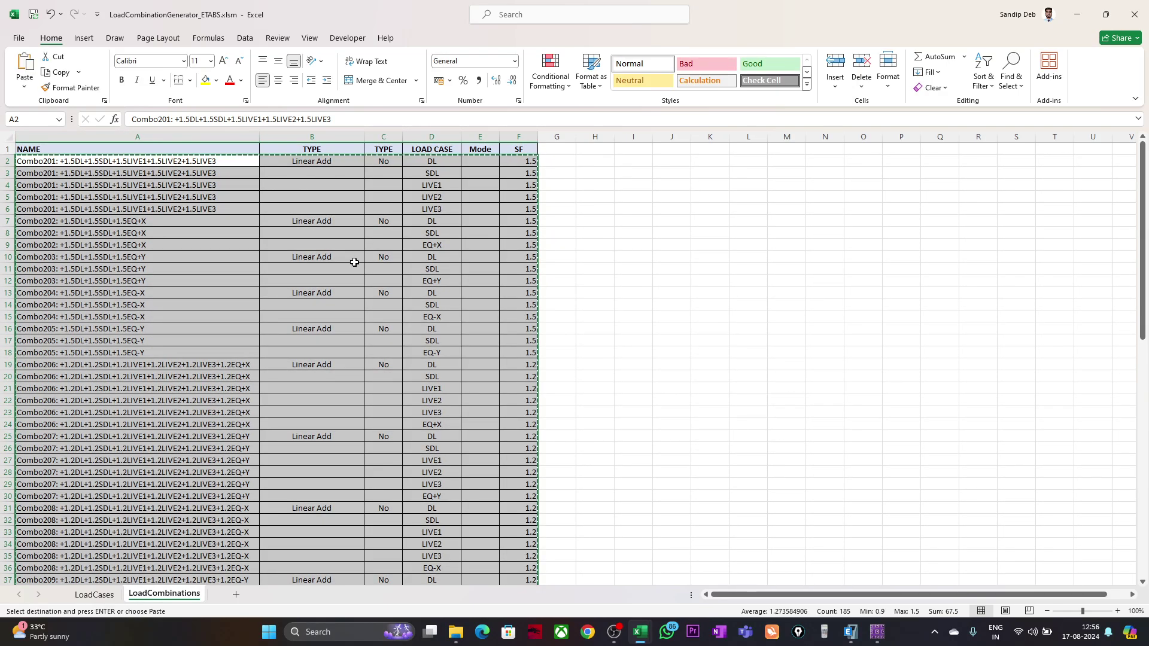
pyautogui.rightClick(459, 210)
pyautogui.click(493, 256)
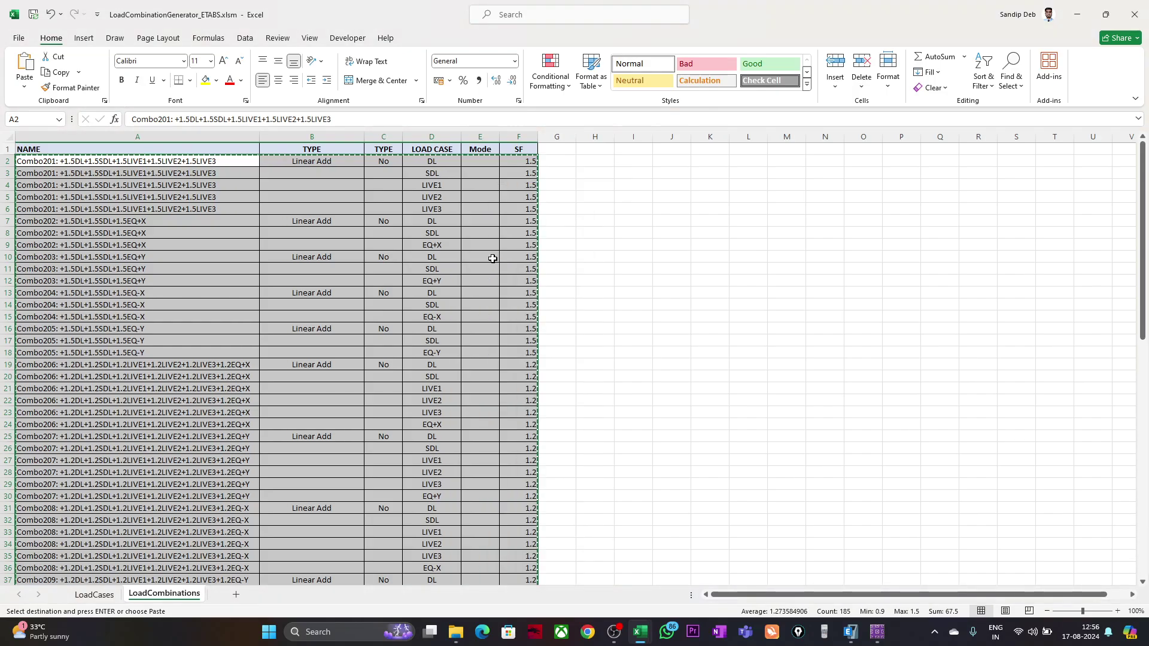
# Step: Paste the copied combinations as Text at A4 of Book1's Load Combination Definitions sheet and widen the Name column to fit
pyautogui.moveTo(636, 638)
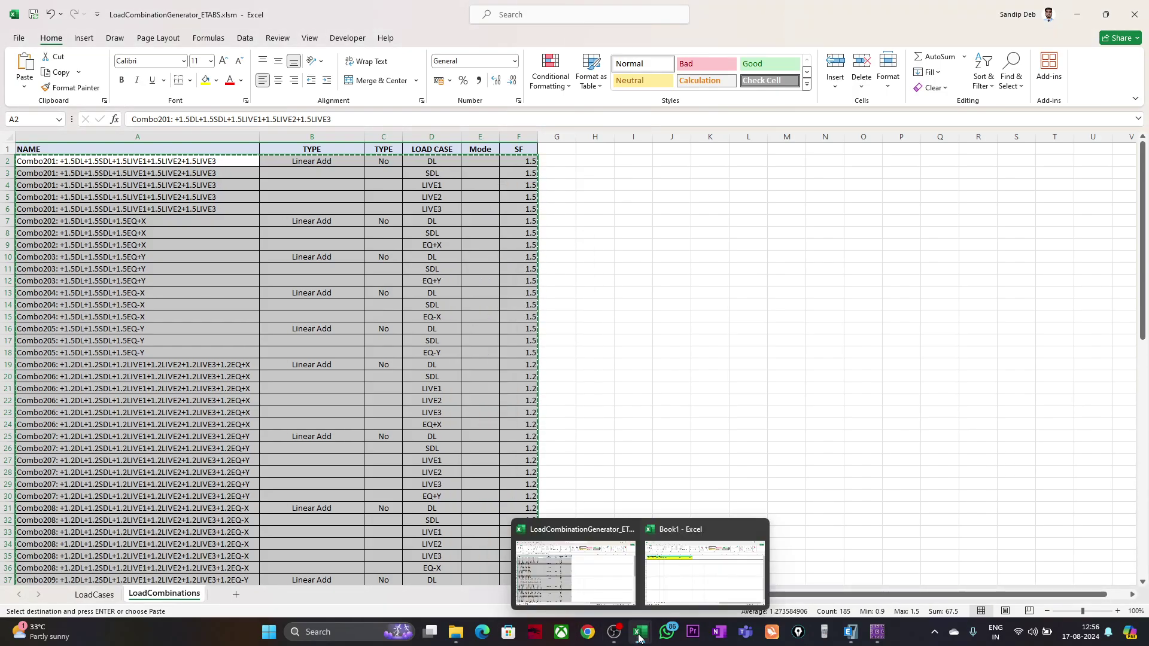
pyautogui.click(704, 568)
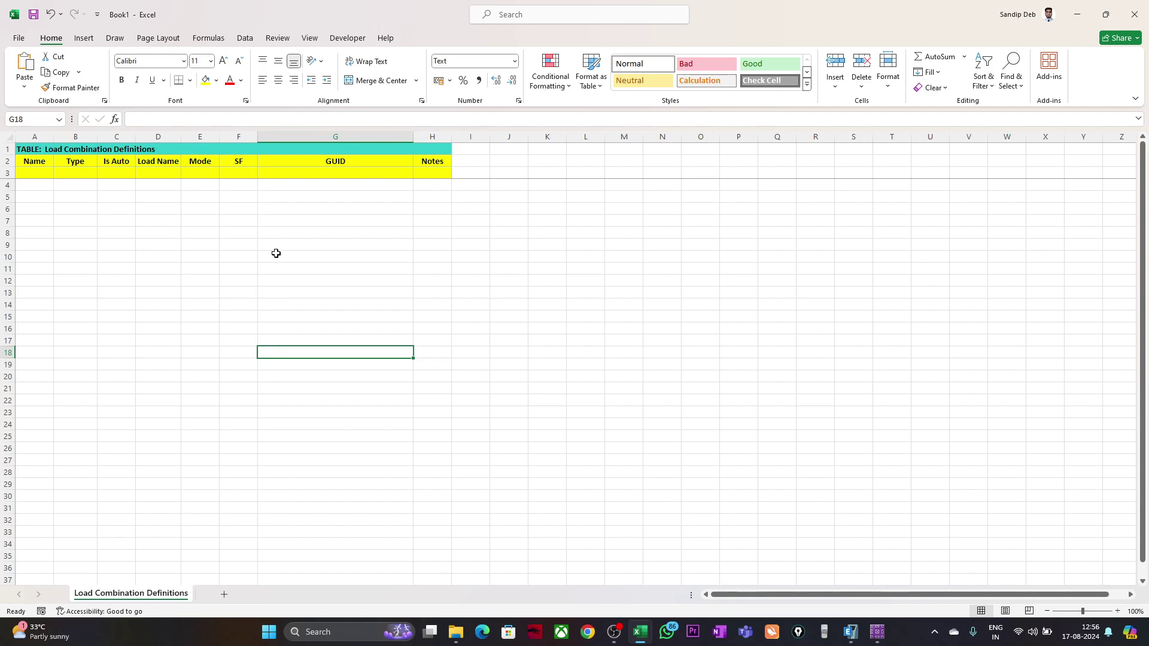
pyautogui.click(32, 184)
pyautogui.rightClick(40, 187)
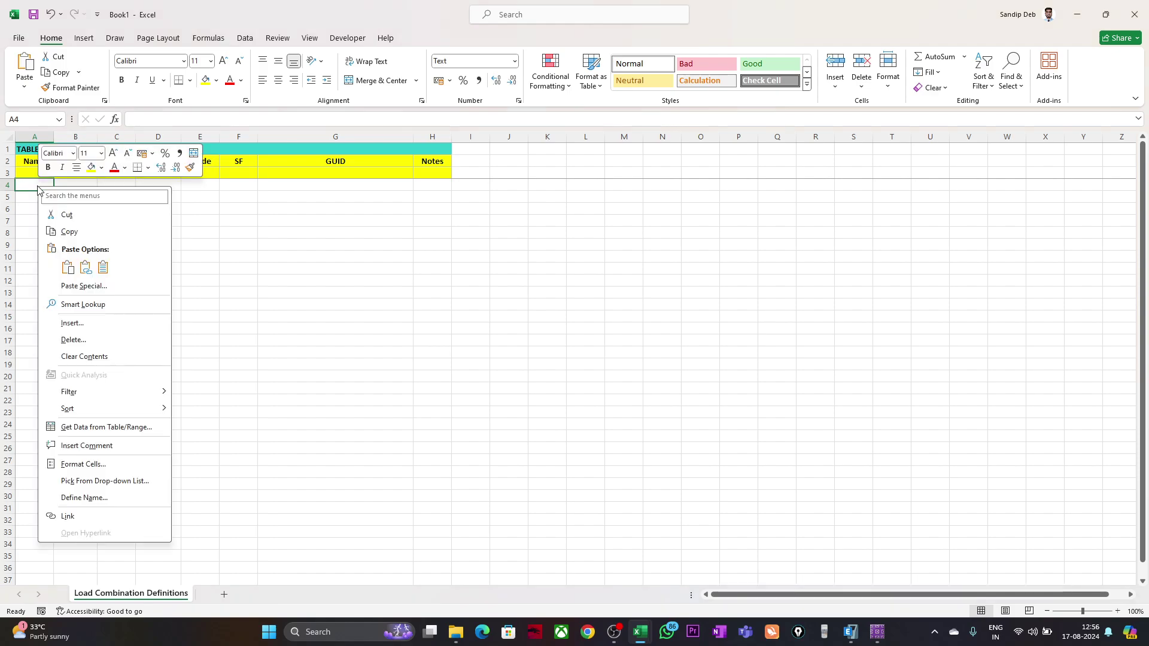
pyautogui.click(92, 285)
pyautogui.click(70, 293)
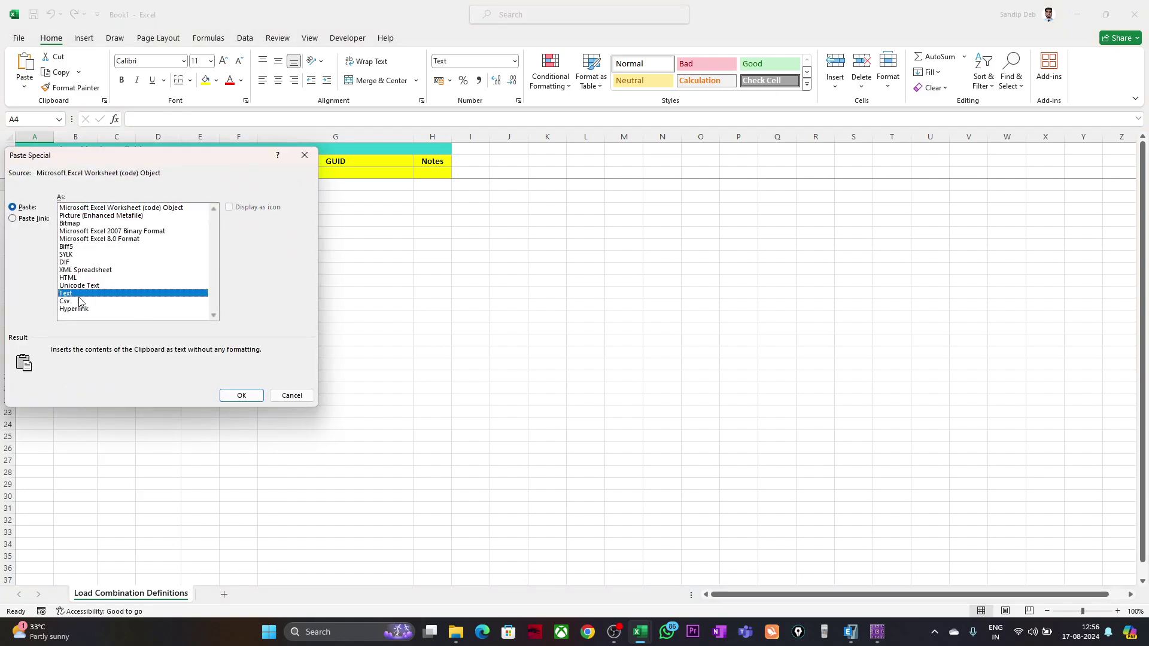
pyautogui.click(242, 396)
pyautogui.scroll(-15, 233, 316)
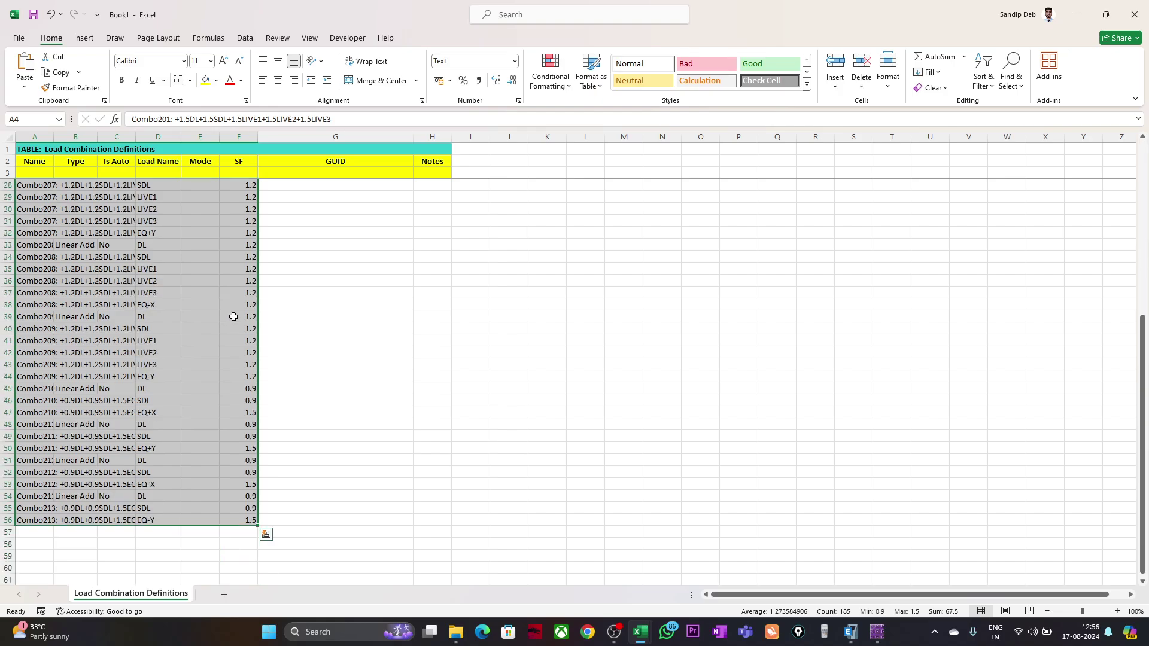
pyautogui.scroll(9, 235, 324)
pyautogui.scroll(6, 235, 328)
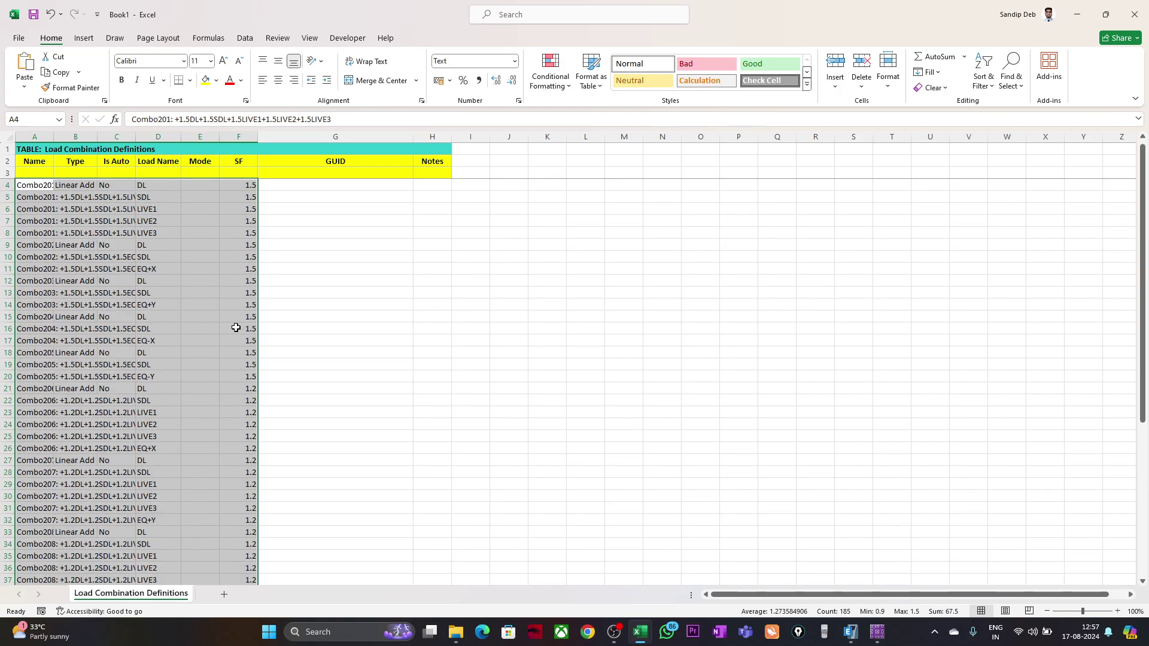
pyautogui.doubleClick(54, 137)
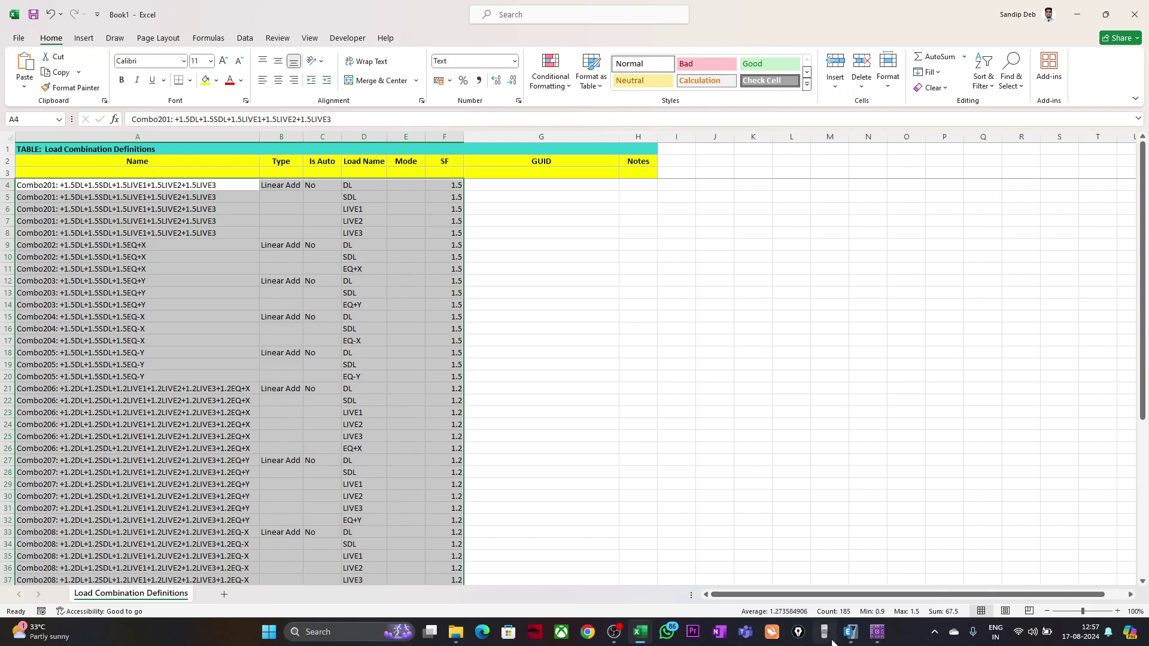
# Step: Switch to ETABS, retrieve the Load Combination Definitions table from Excel, apply it to the model and finish the interactive editing
pyautogui.click(851, 632)
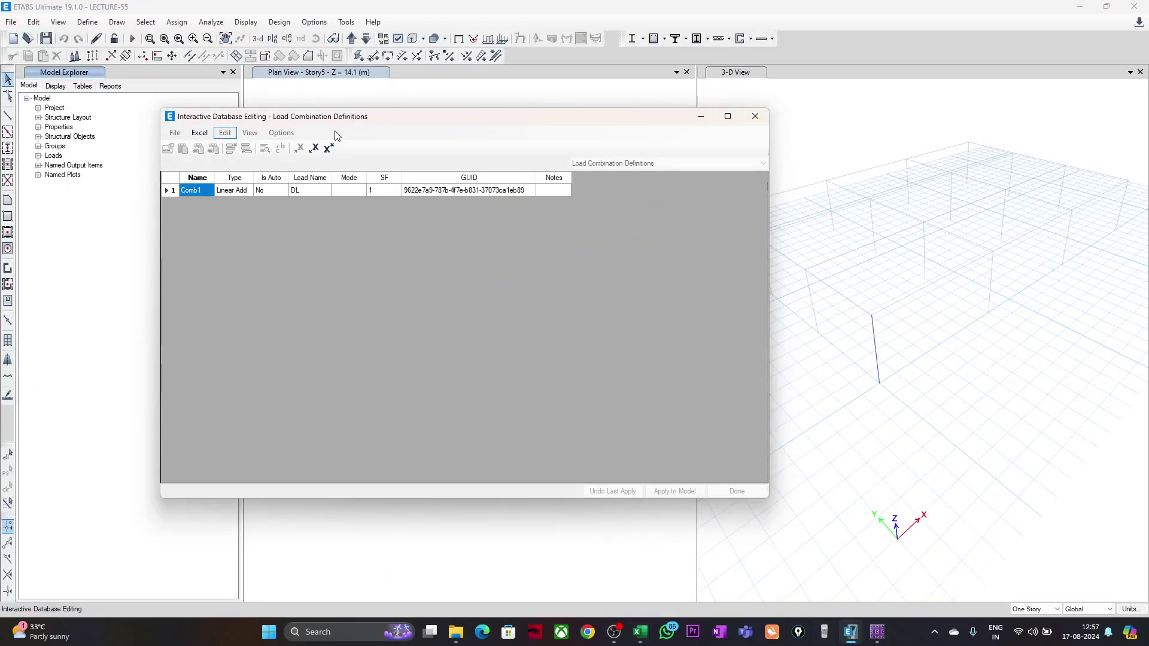
pyautogui.click(195, 134)
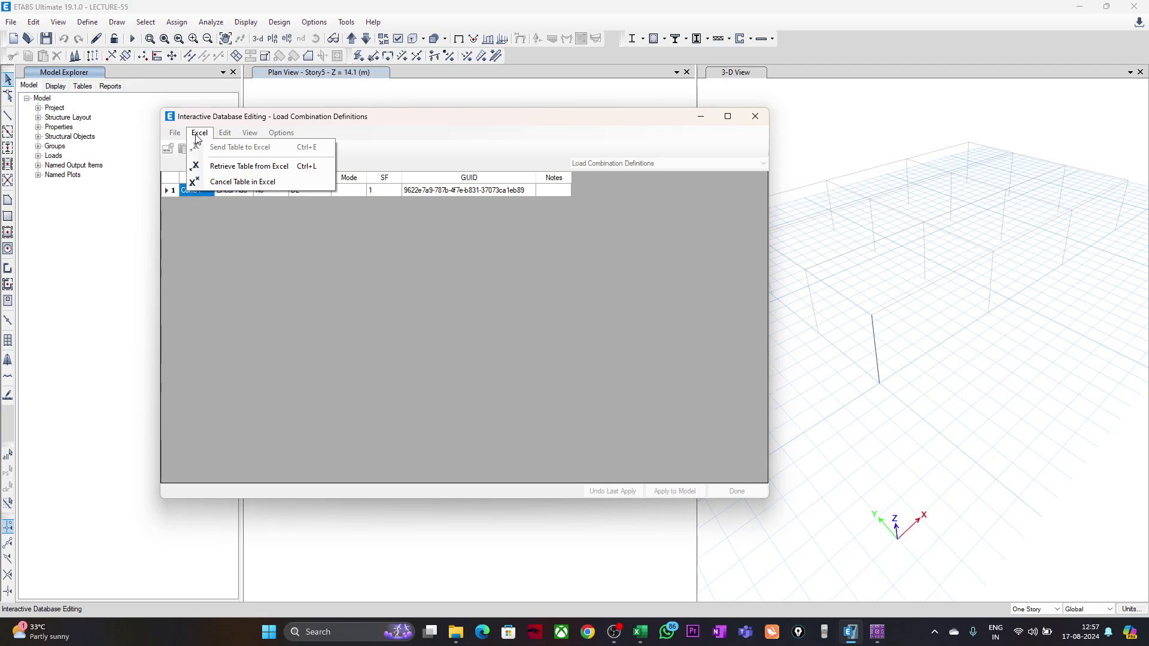
pyautogui.click(222, 167)
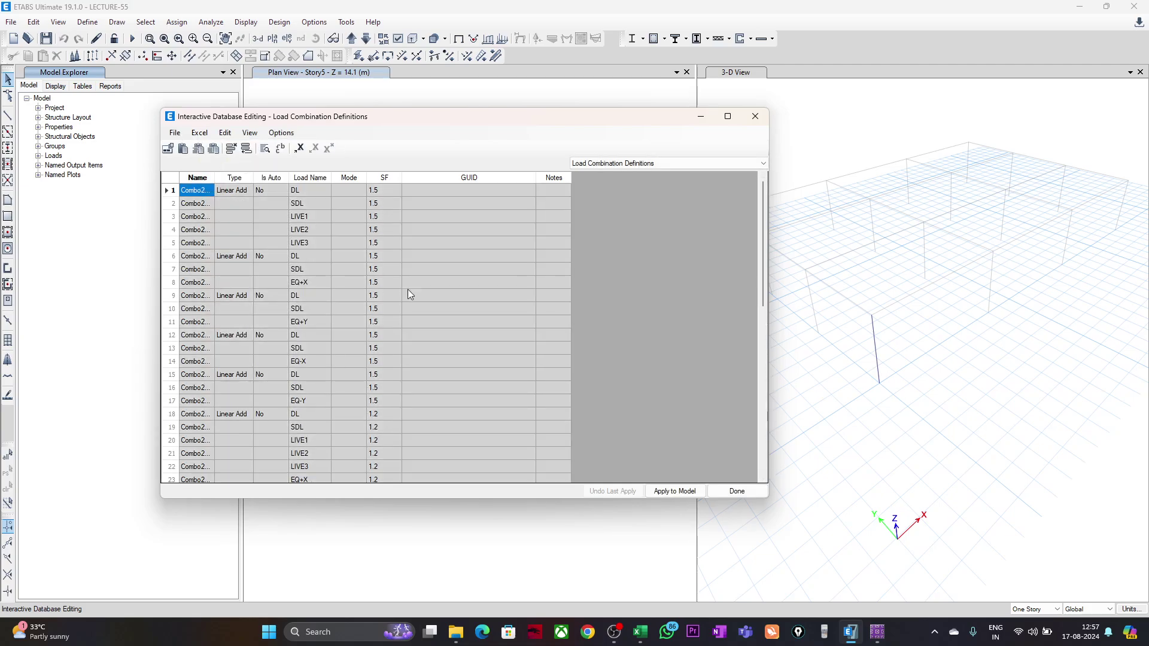
pyautogui.click(677, 491)
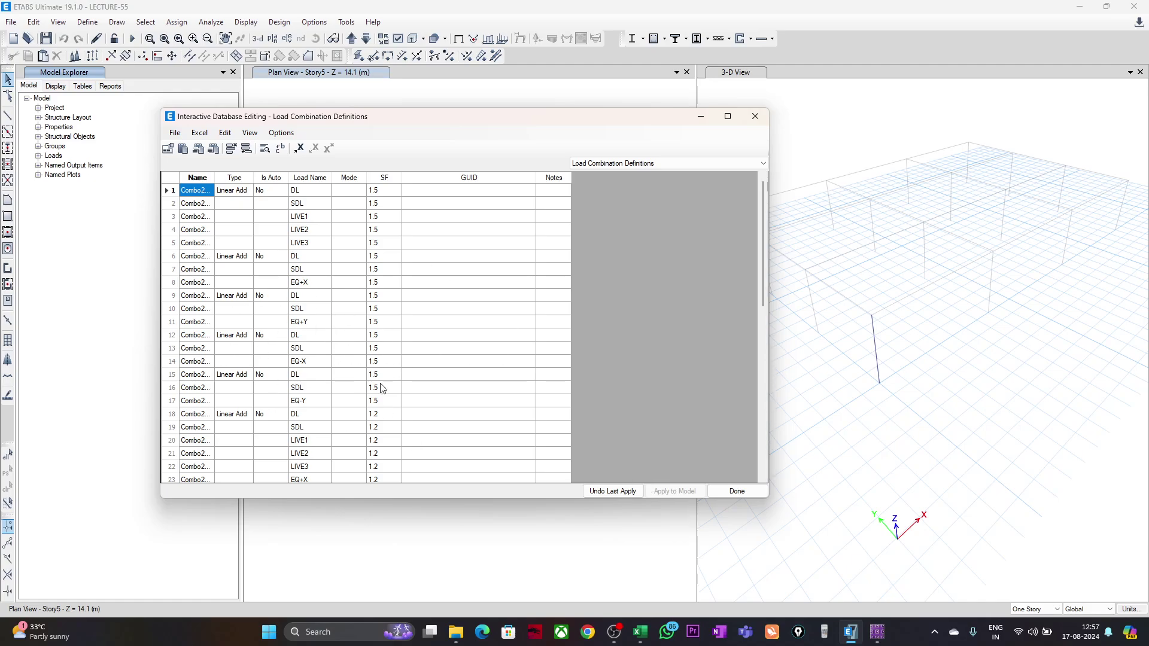
pyautogui.click(745, 493)
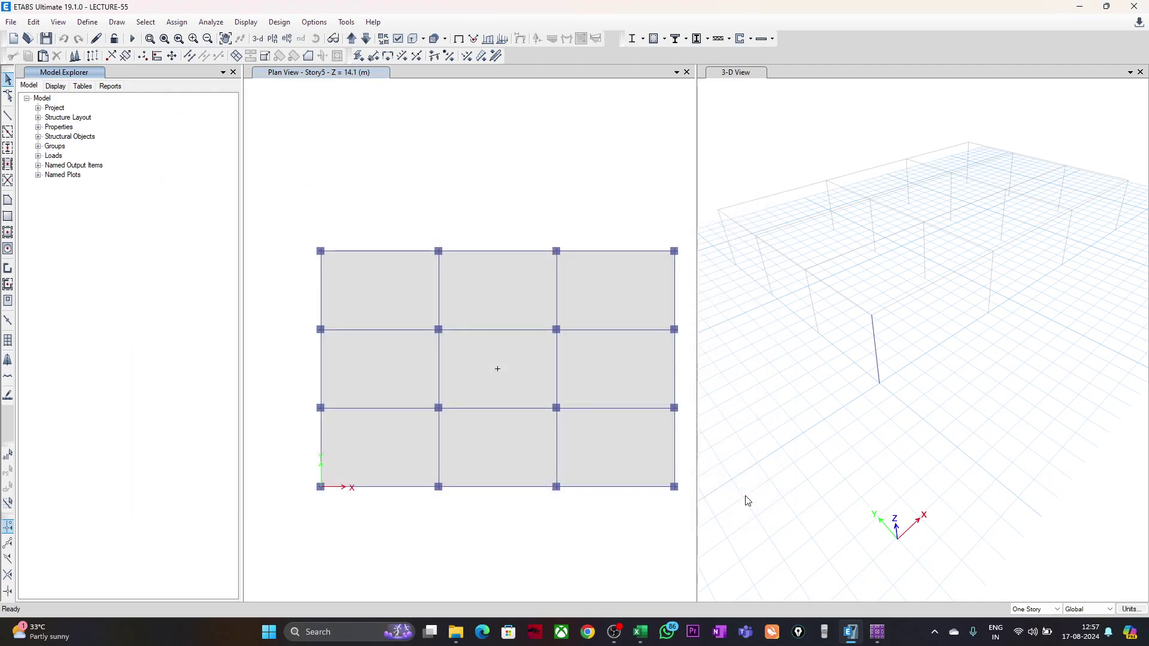
# Step: Examine the load types and scale factors of Combo203 and Combo209 in the load combination definitions, leaving both unmodified
pyautogui.click(87, 22)
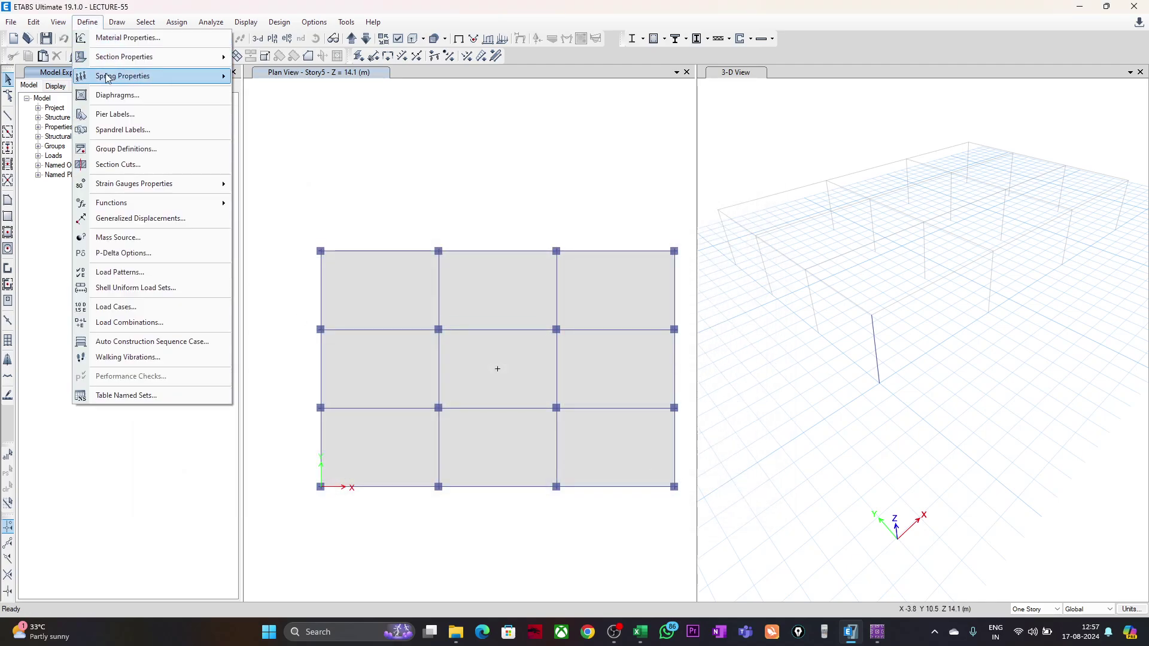
pyautogui.click(167, 323)
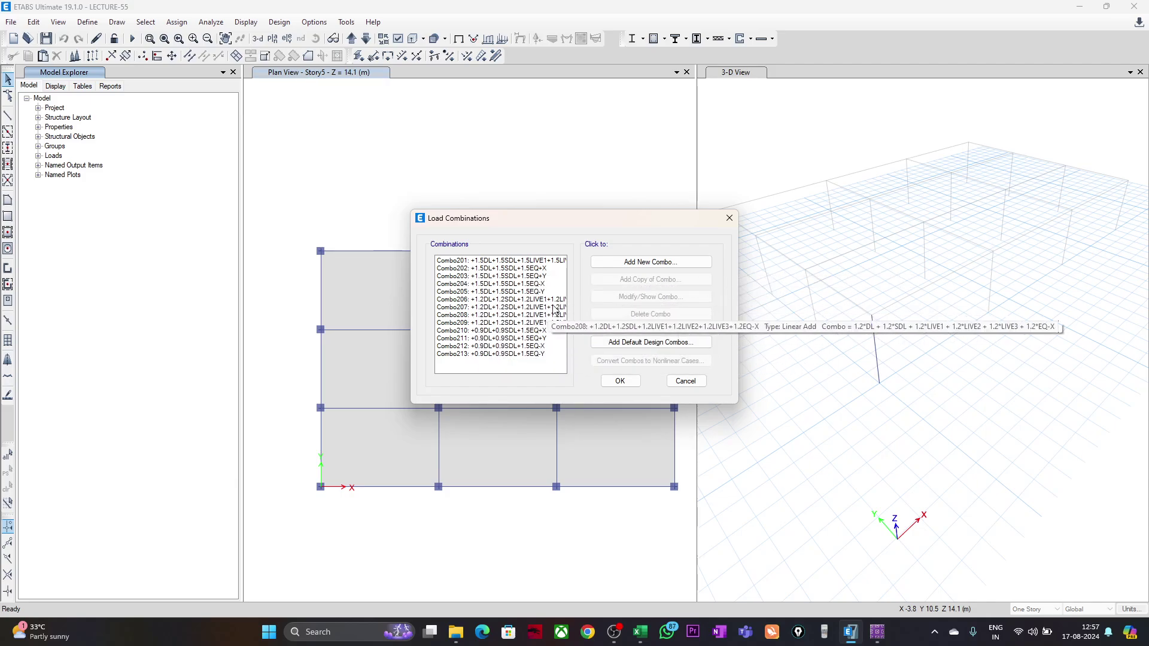
pyautogui.click(503, 276)
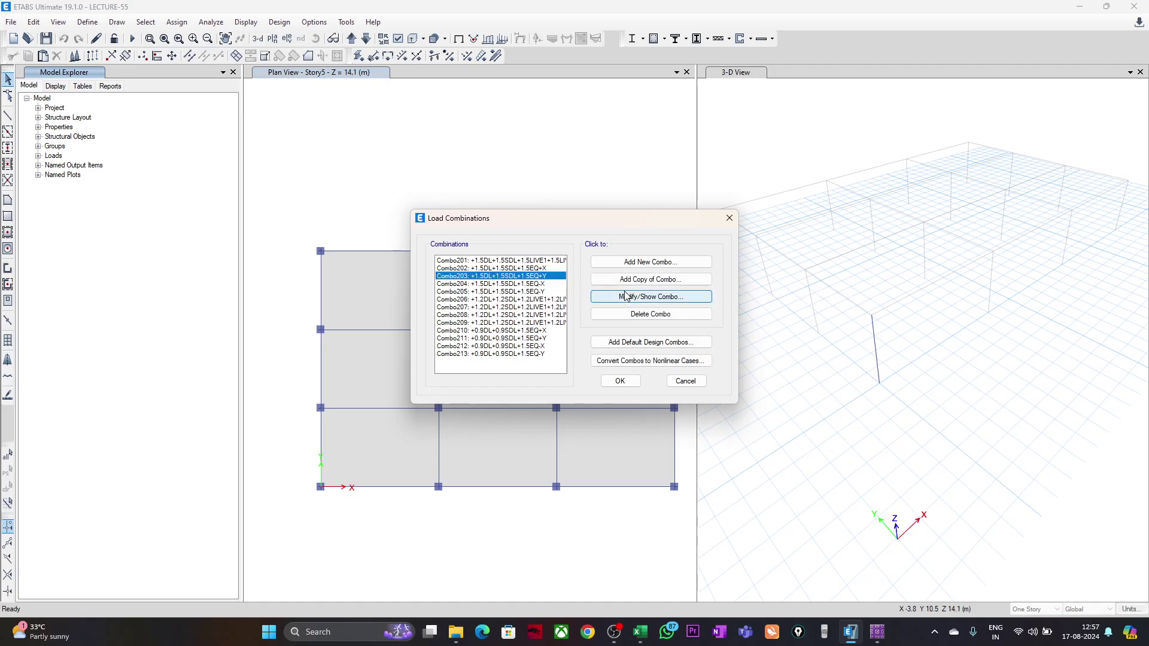
pyautogui.click(650, 296)
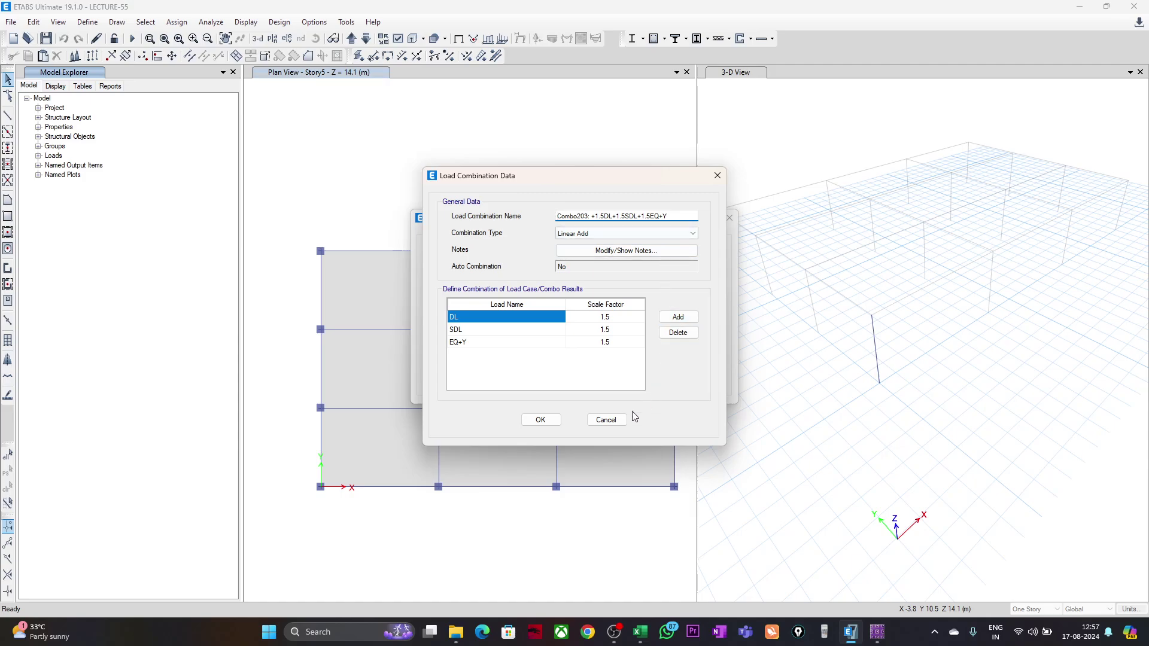
pyautogui.click(607, 420)
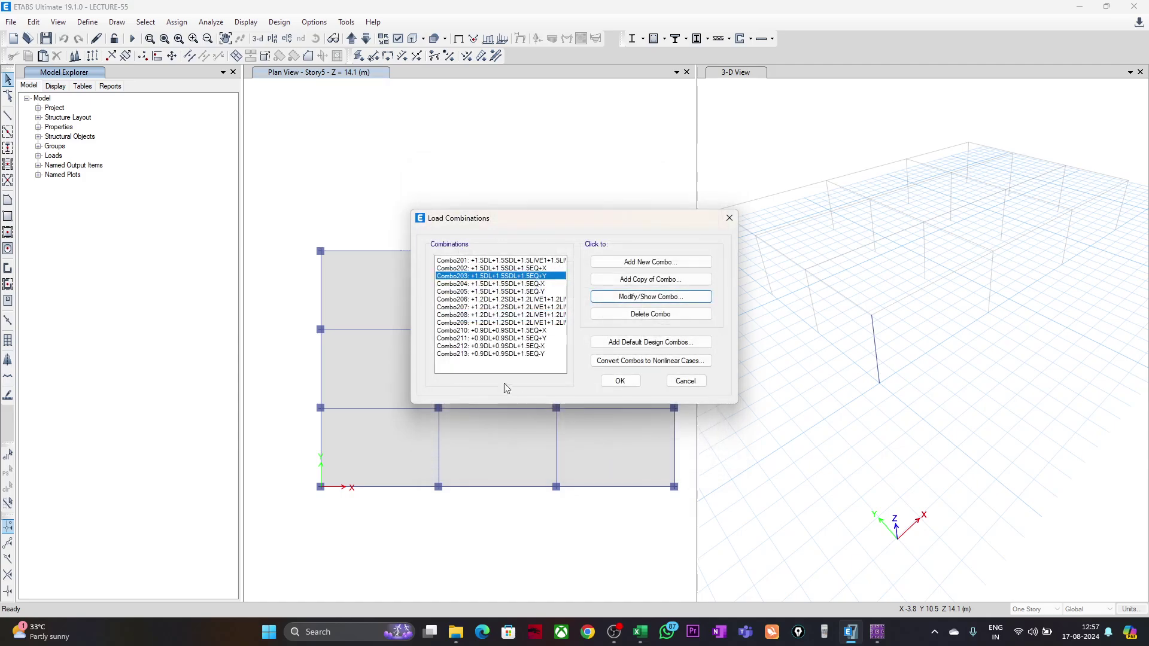
pyautogui.click(480, 323)
pyautogui.click(620, 299)
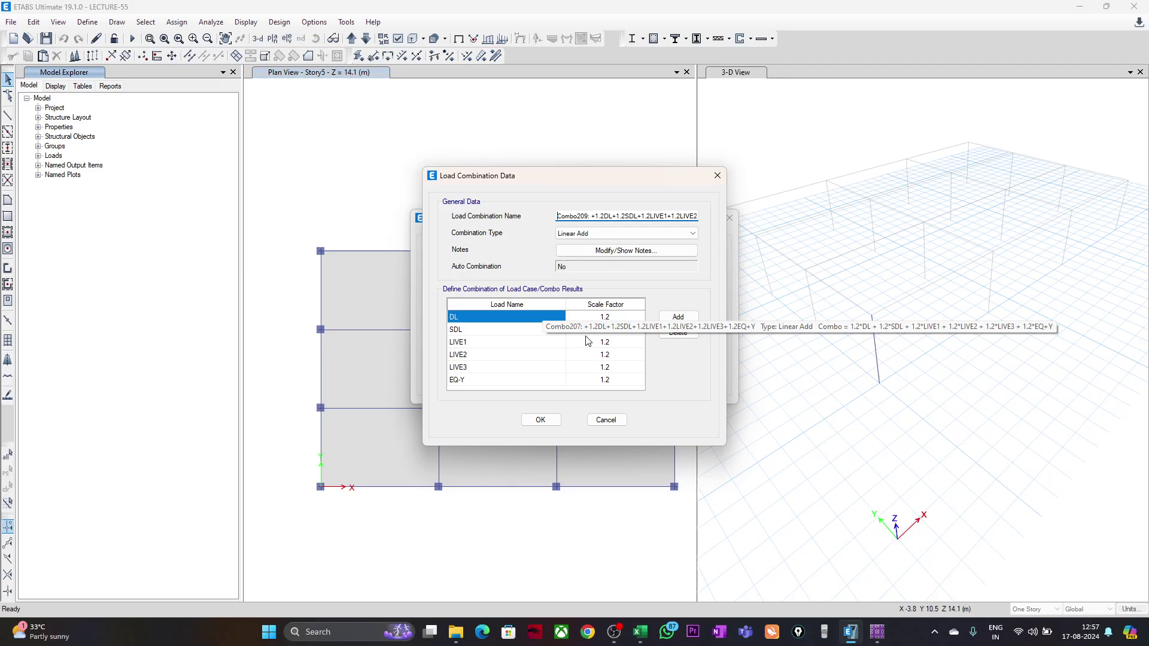
pyautogui.click(606, 419)
# Step: Switch to the LoadCombinationGenerator_ETABS workbook and review the EQ+X, EQ-X and EQ-Y columns on the LoadCases sheet
pyautogui.click(640, 632)
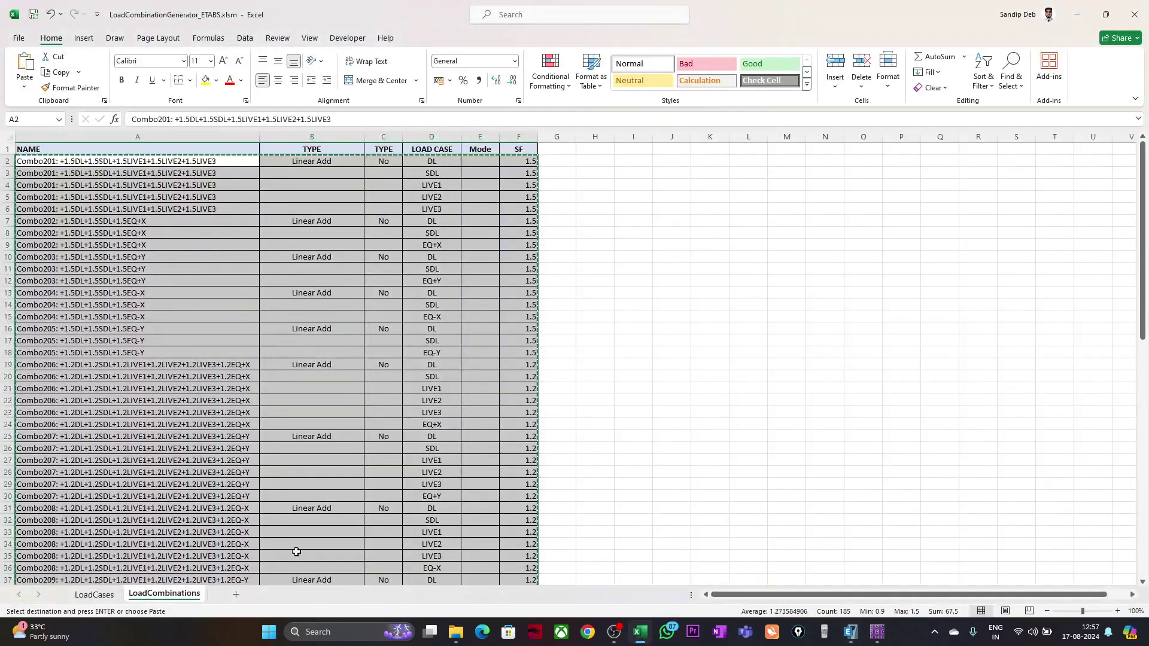
pyautogui.click(94, 594)
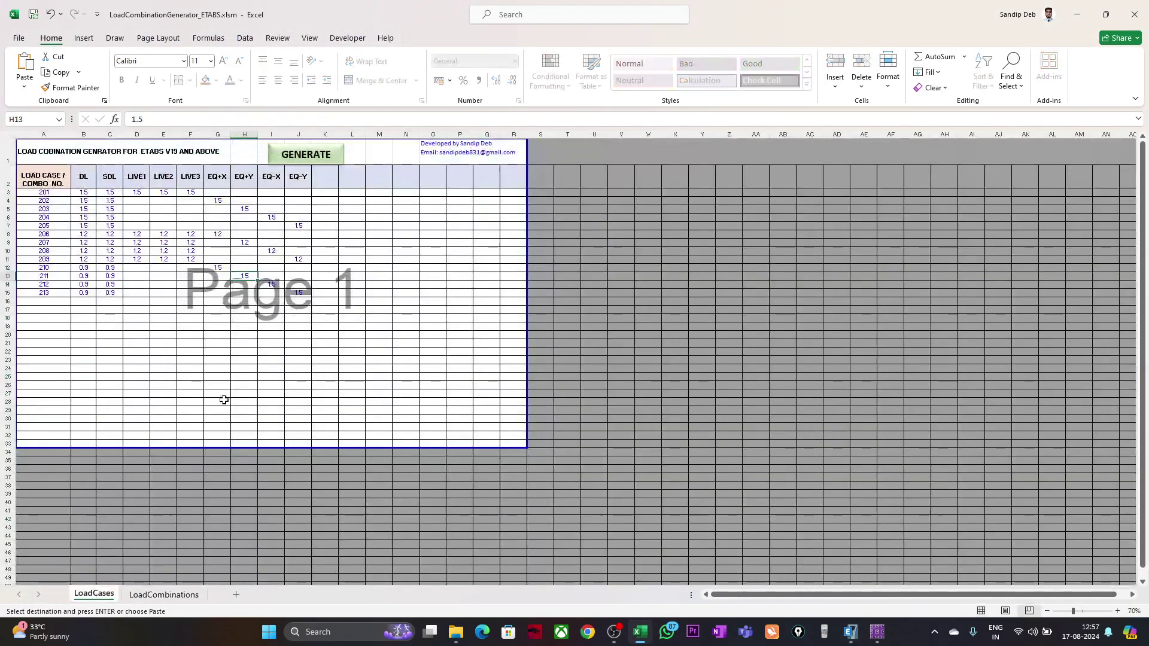
pyautogui.click(211, 178)
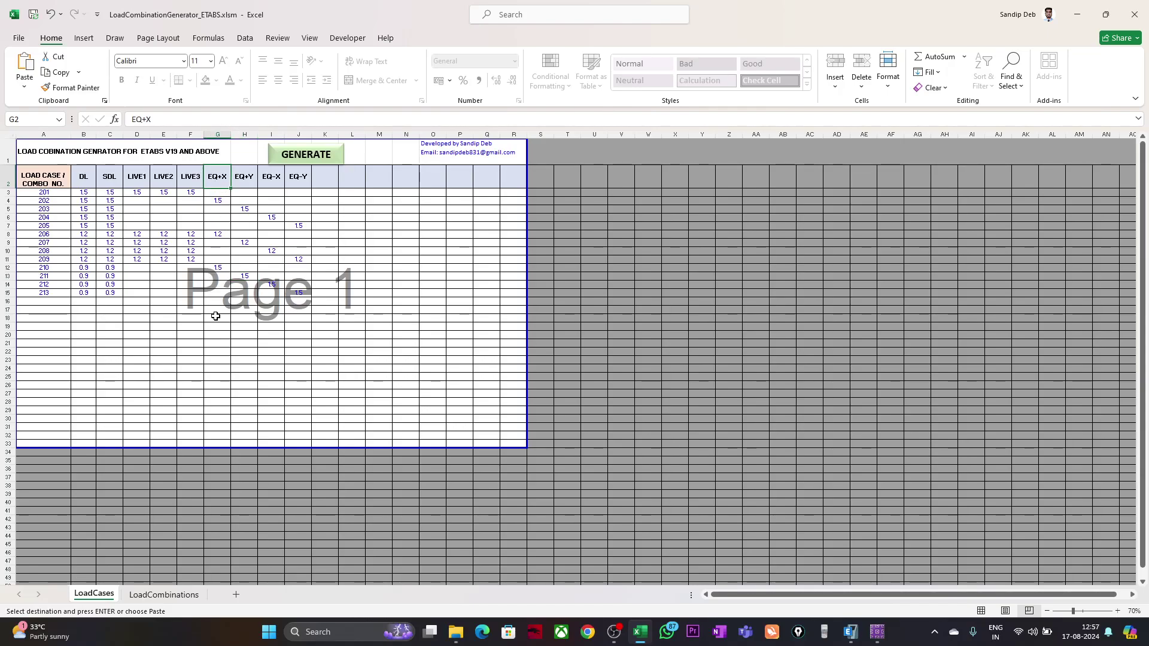
pyautogui.click(214, 269)
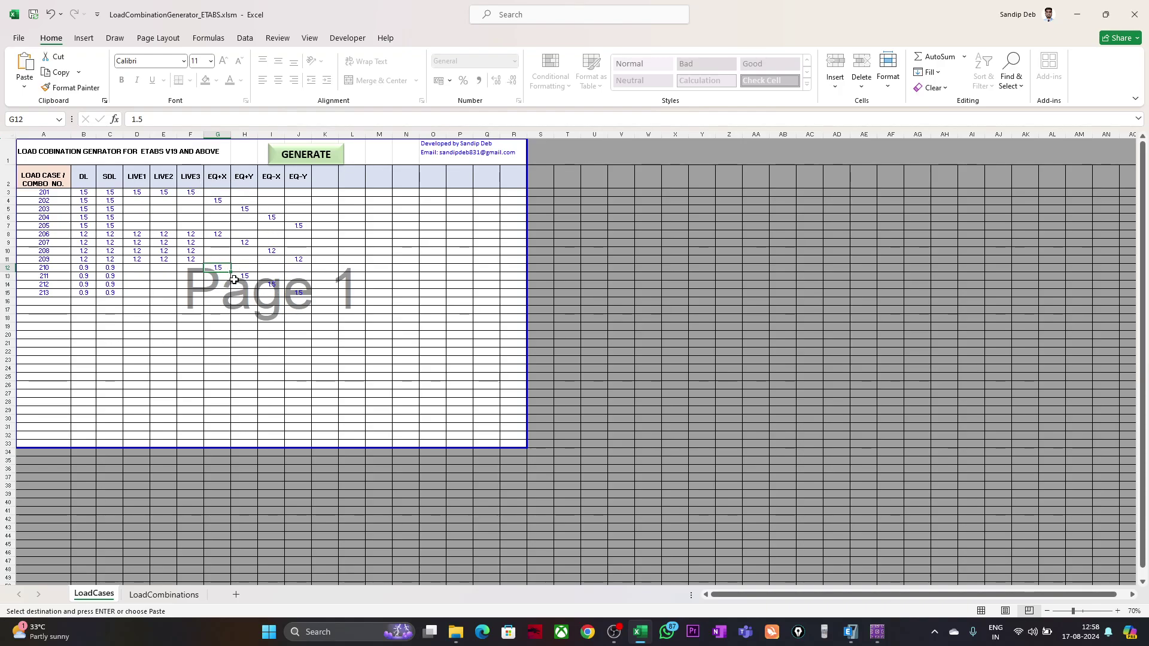
pyautogui.click(272, 177)
pyautogui.click(299, 177)
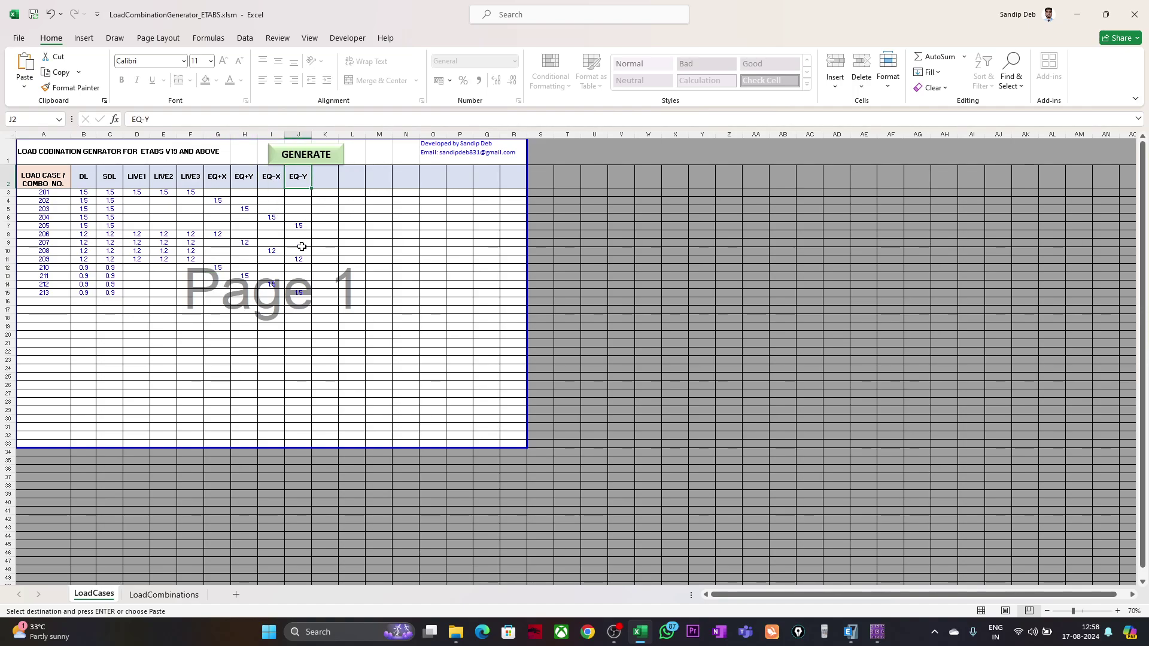